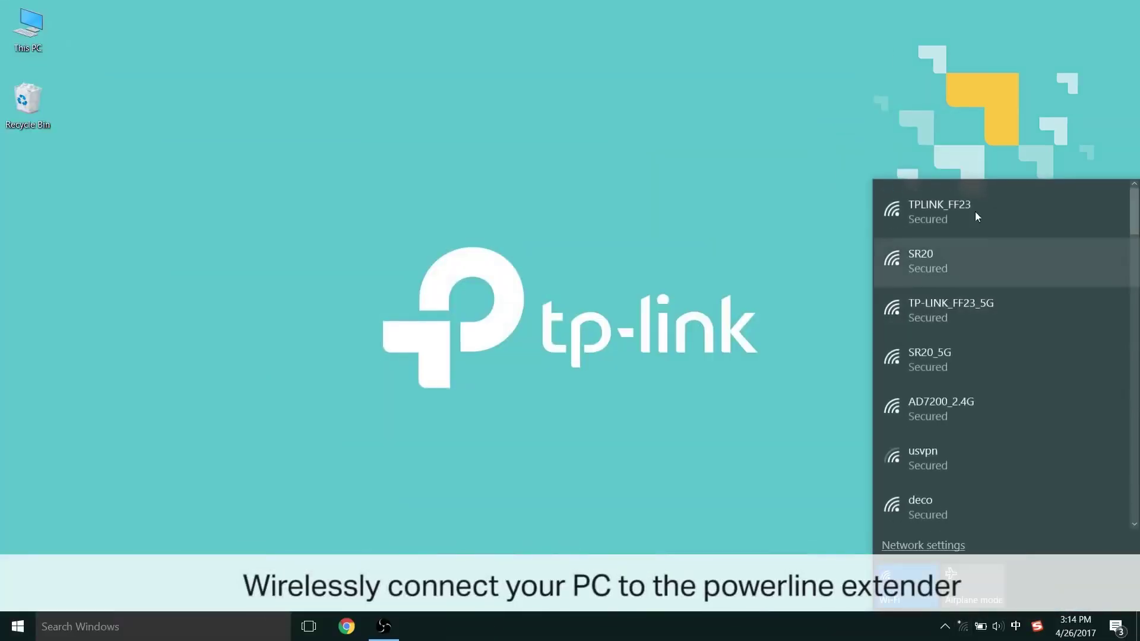
Step: Connect the PC to the TPLINK_FF23 Wi-Fi network
click(967, 203)
click(1078, 278)
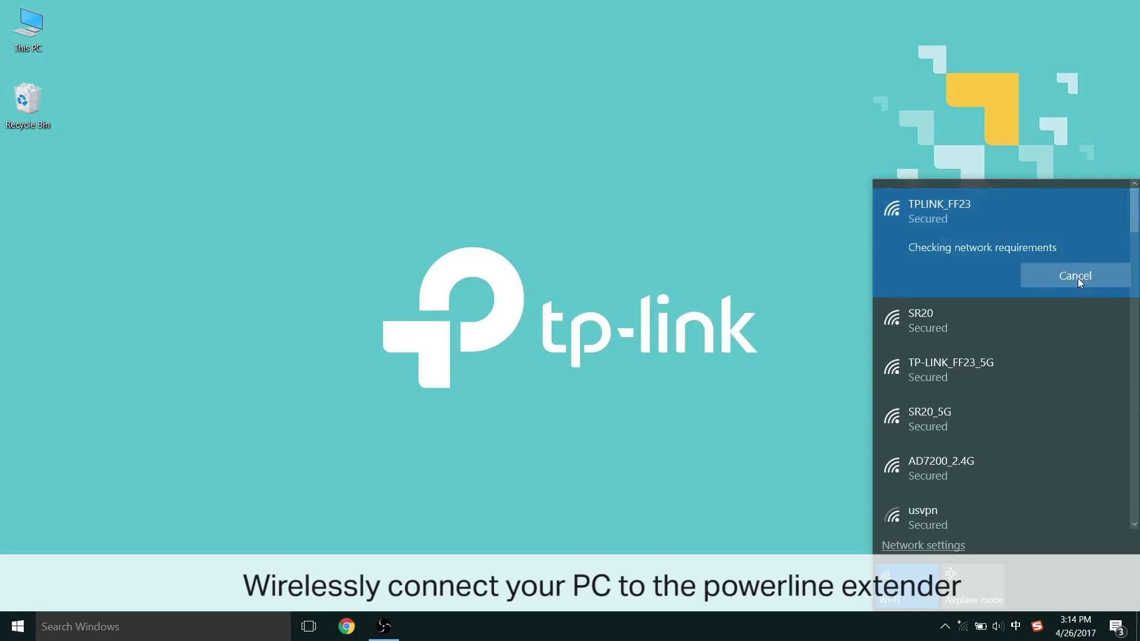
click(625, 437)
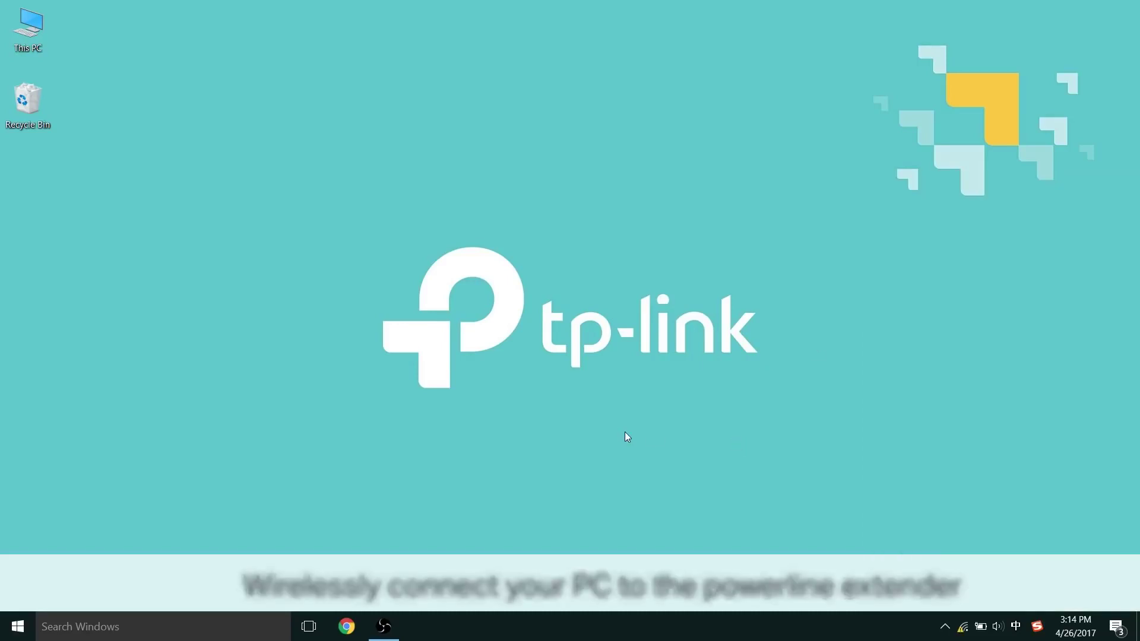
Step: Open tplinkplc.net in Chrome to reach the extender's login page
click(347, 626)
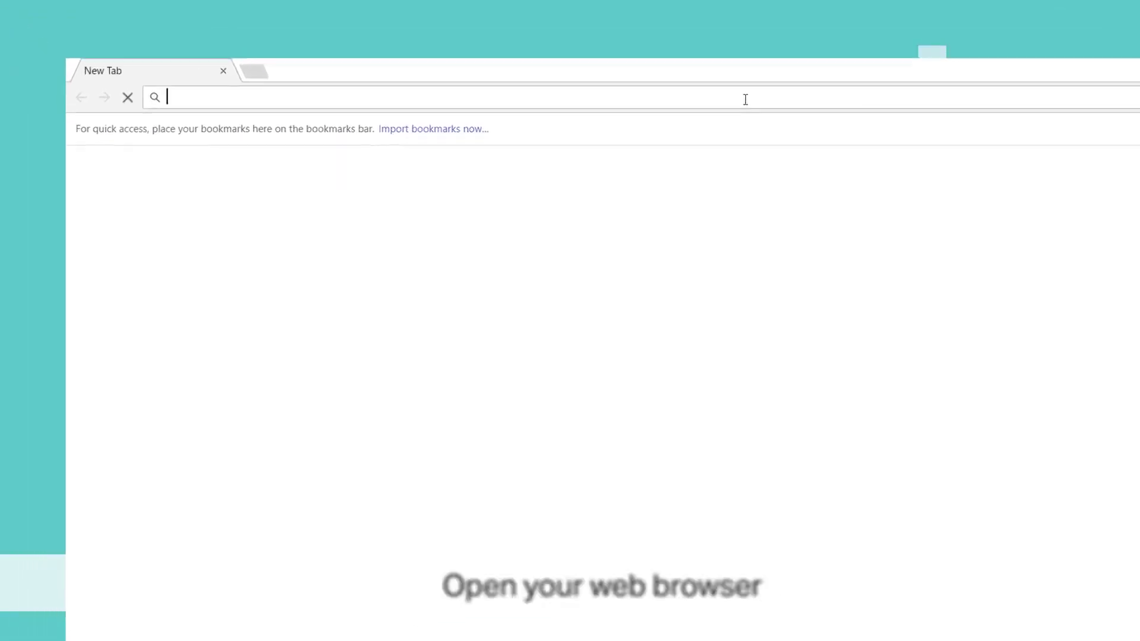
text(tp)
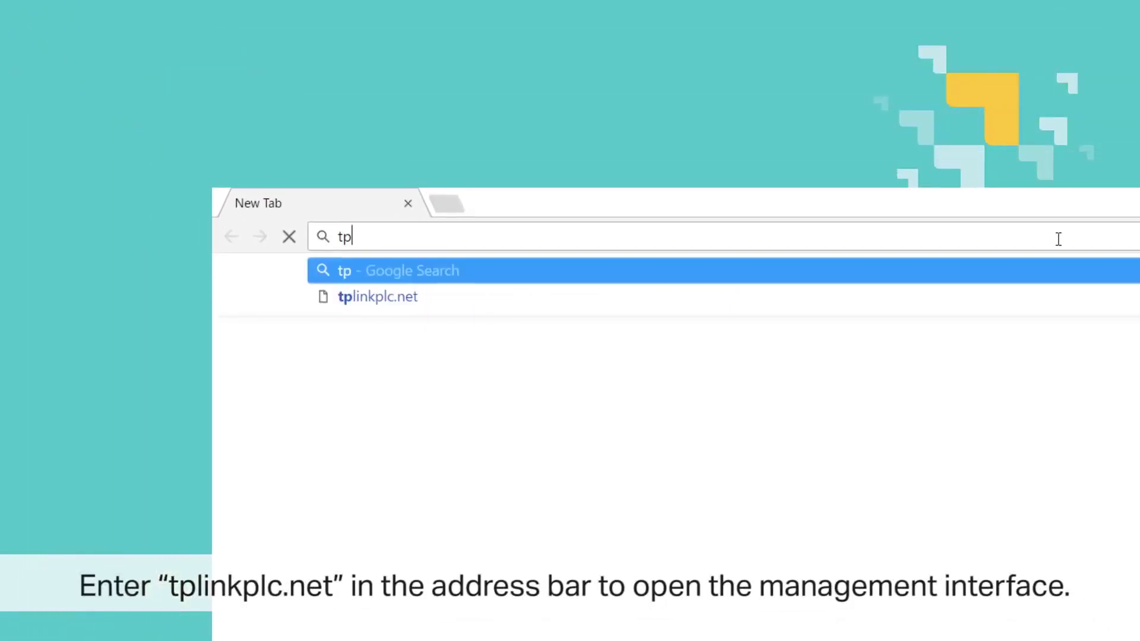
text(linkplc.net)
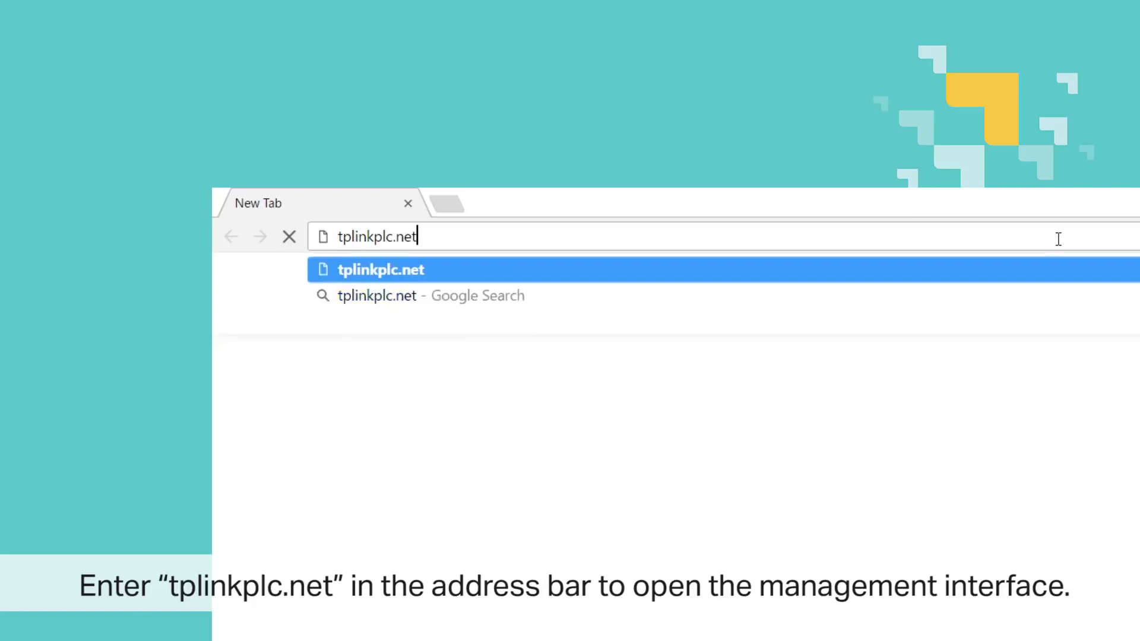
key(Return)
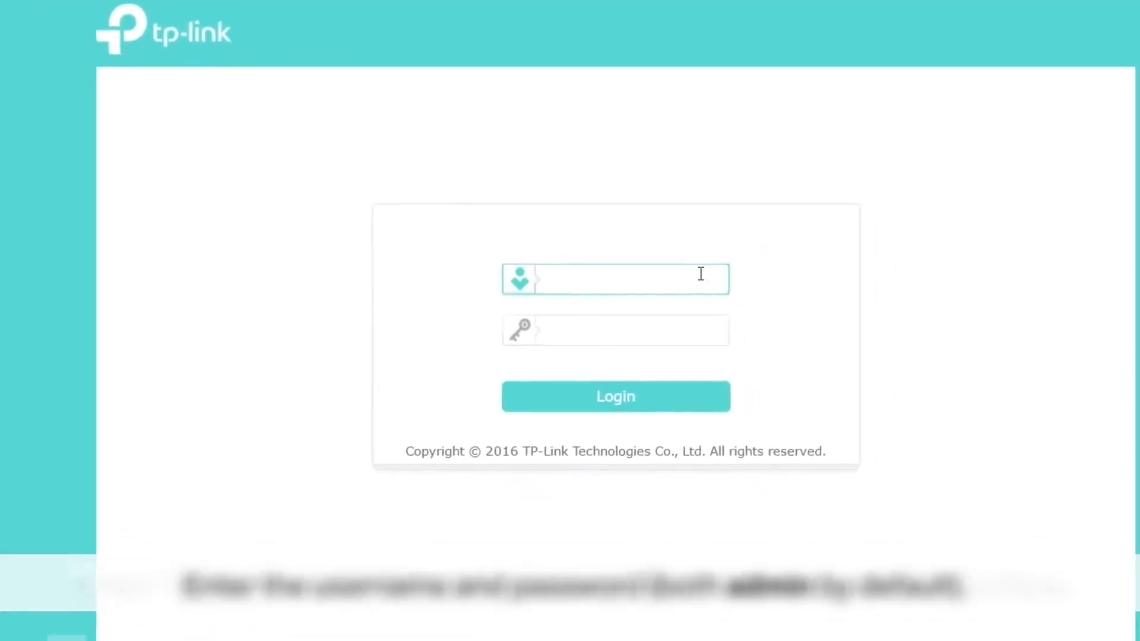
Step: Log in to the web management interface with the admin username and its password
text(admin)
key(Tab)
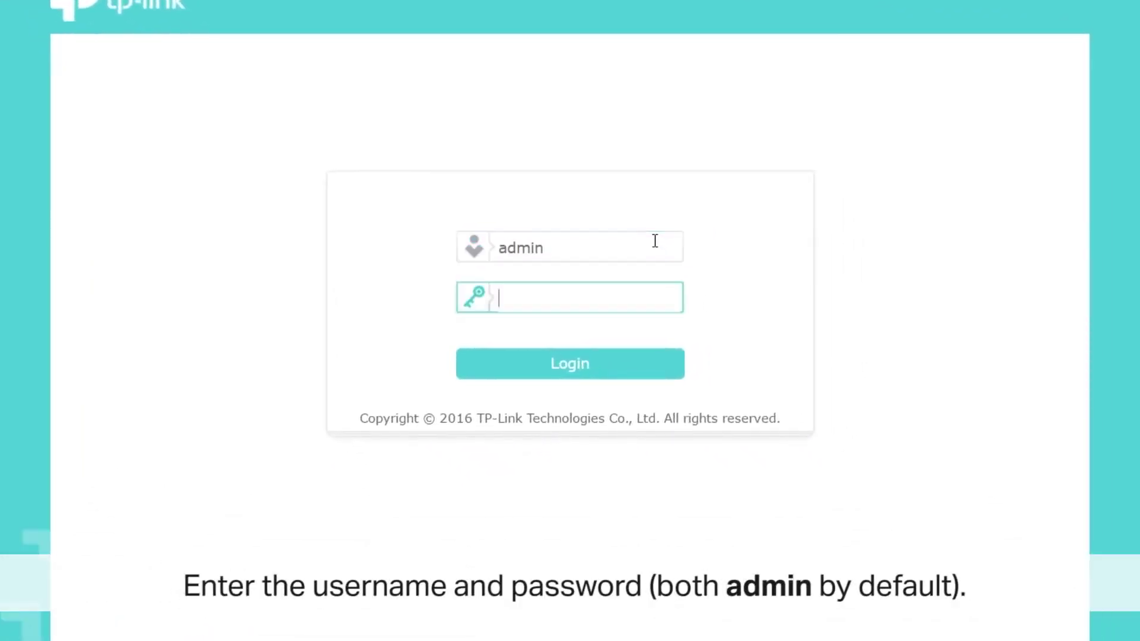
text(admin)
click(659, 366)
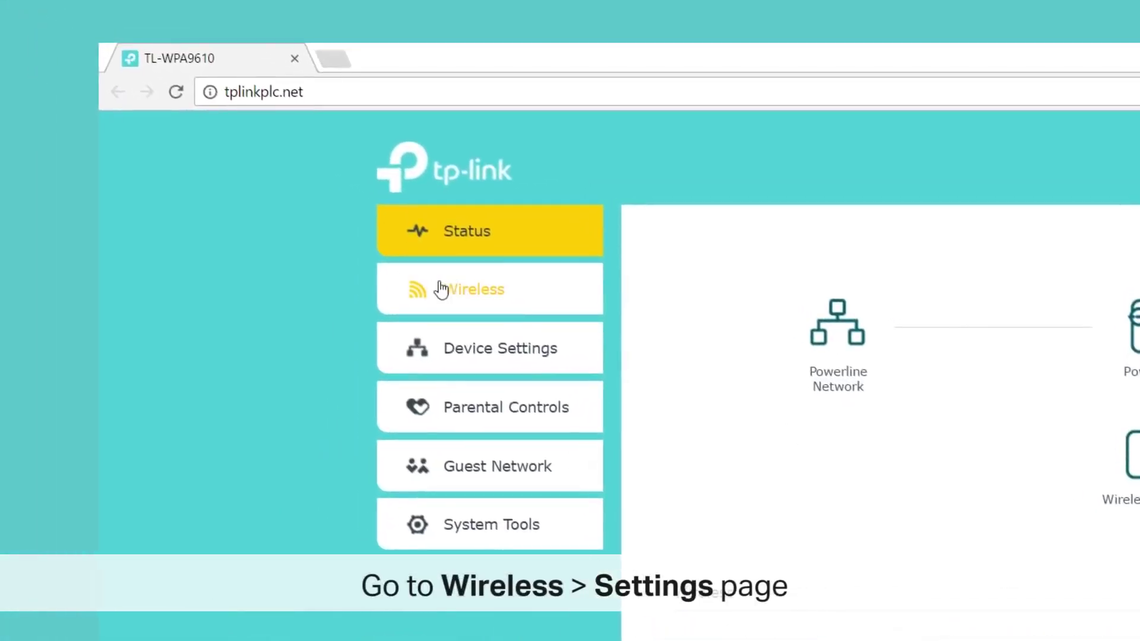
Step: In Wireless > Settings, rename the 2.4GHz SSID to extender, set a new password, and save
click(408, 214)
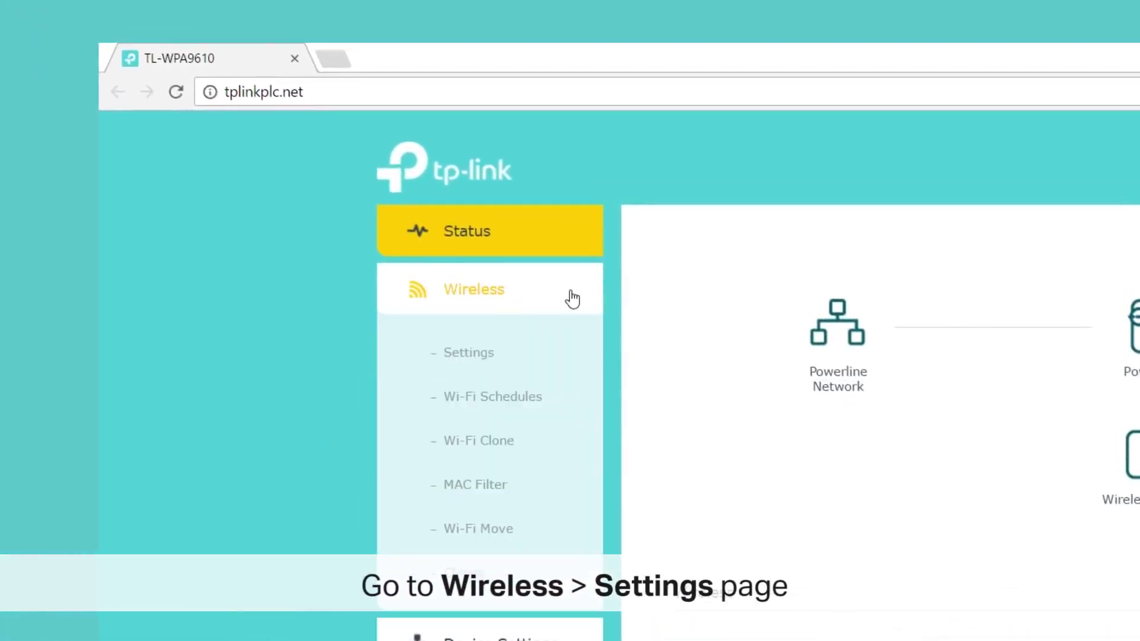
click(518, 351)
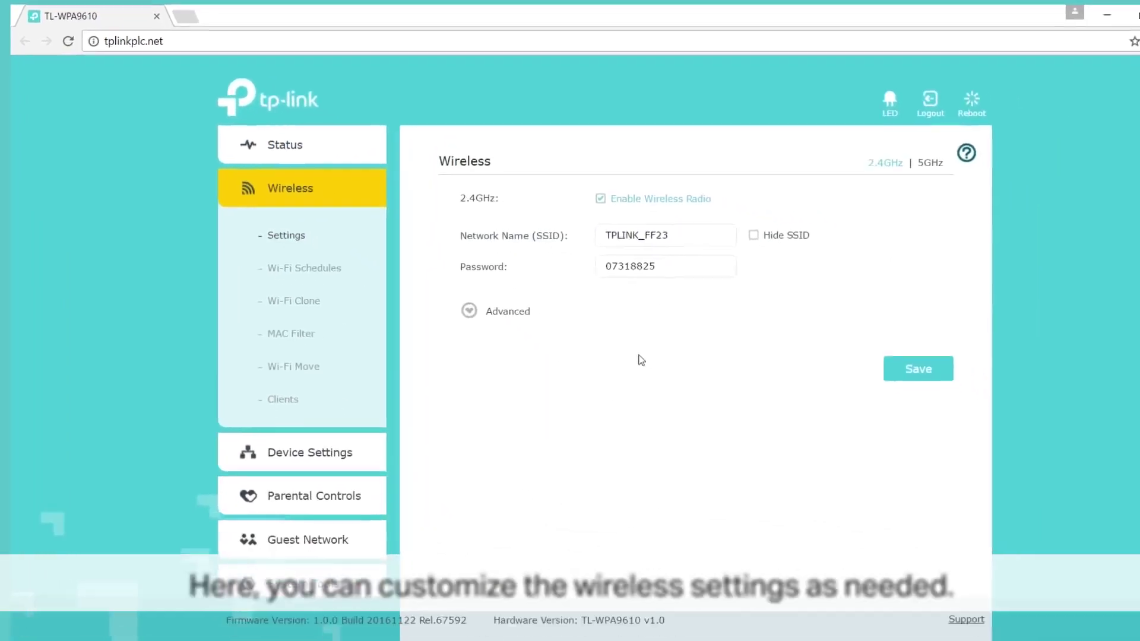
click(1005, 350)
drag(648, 219, 574, 219)
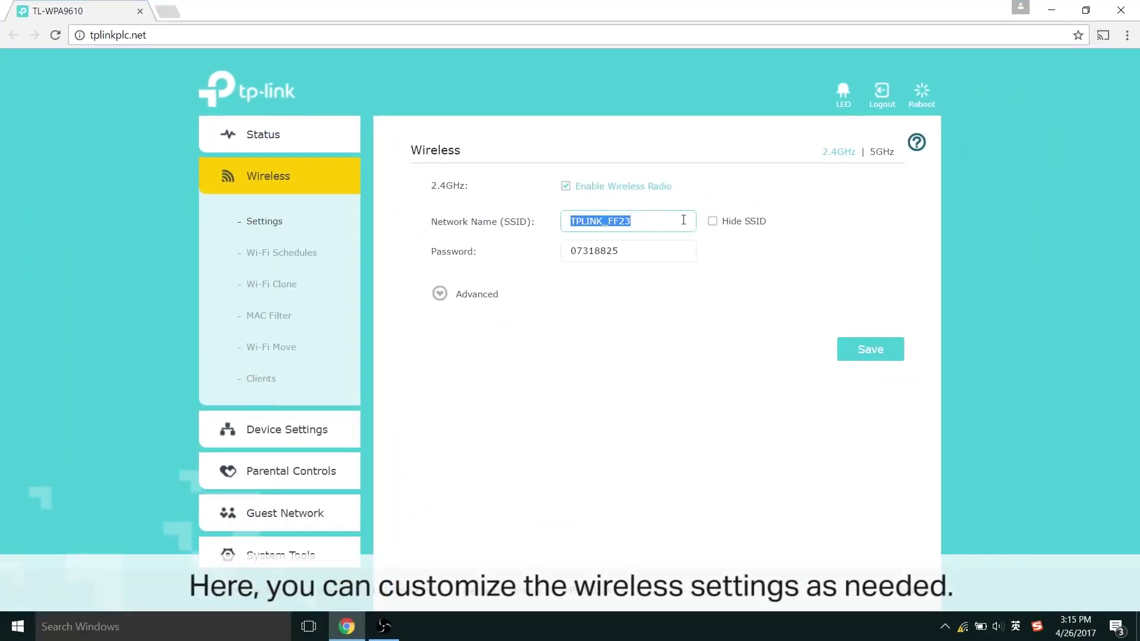
text(extender)
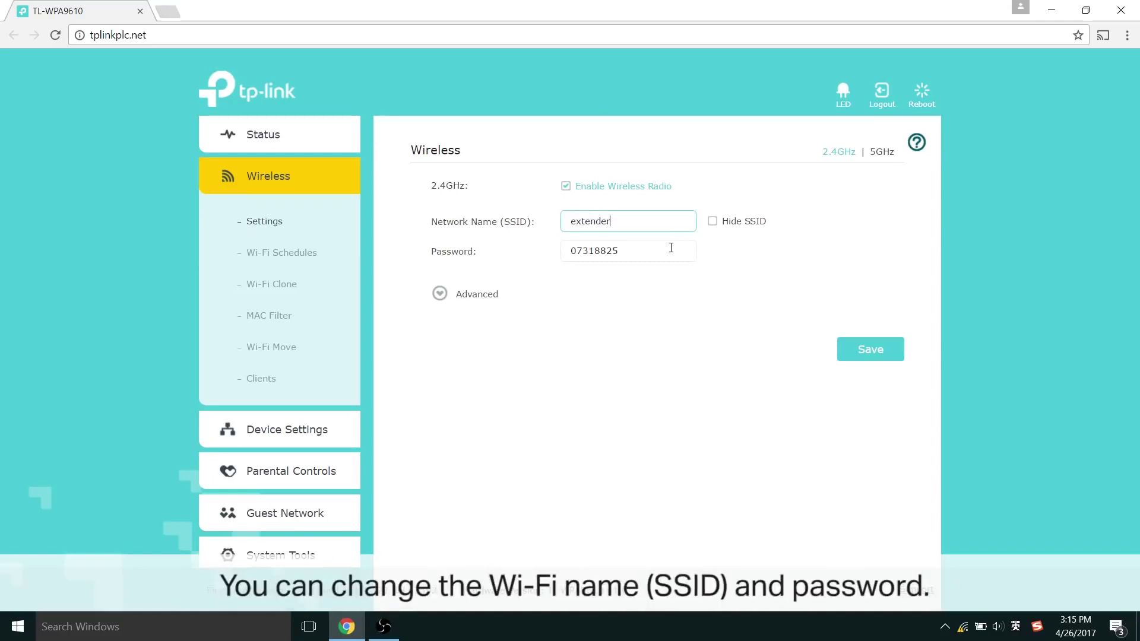
drag(671, 247, 576, 249)
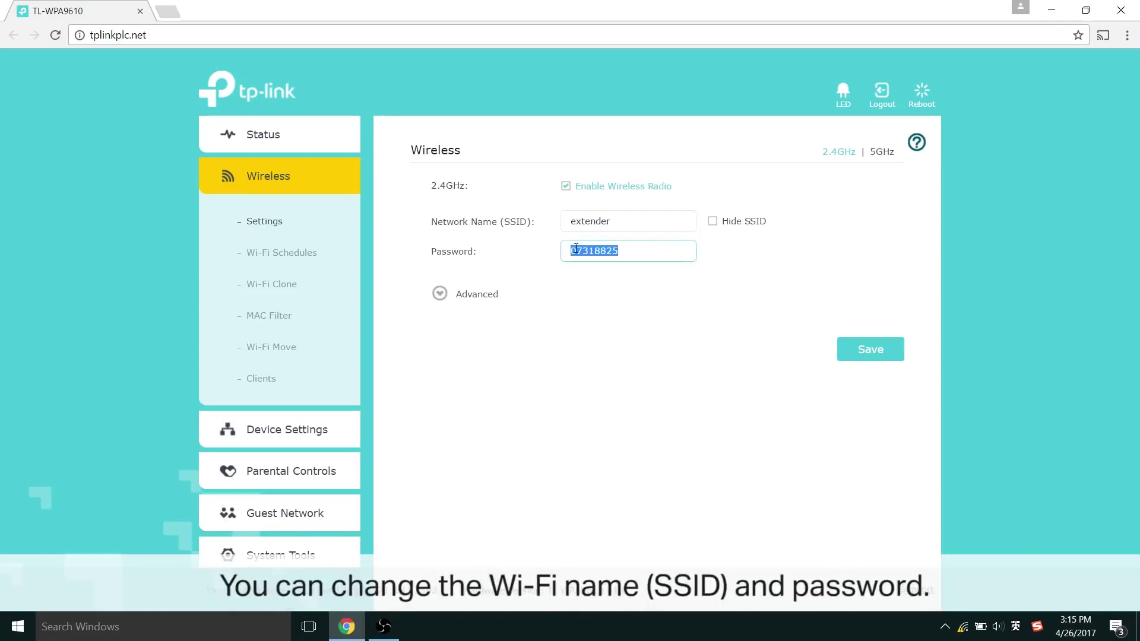
text(12345678)
click(860, 350)
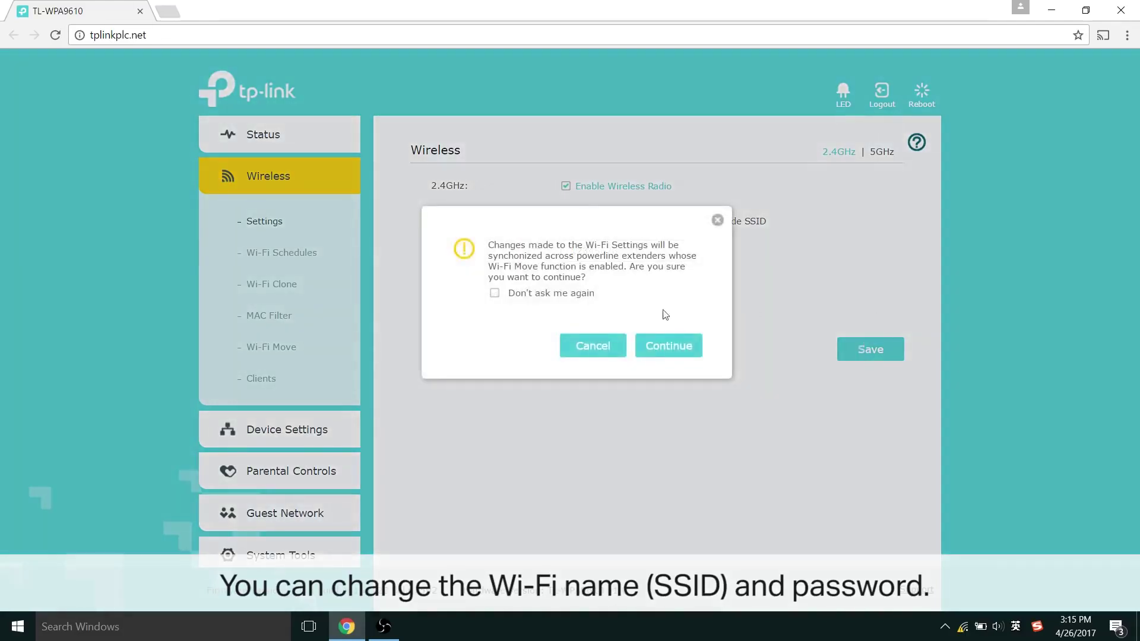
click(670, 347)
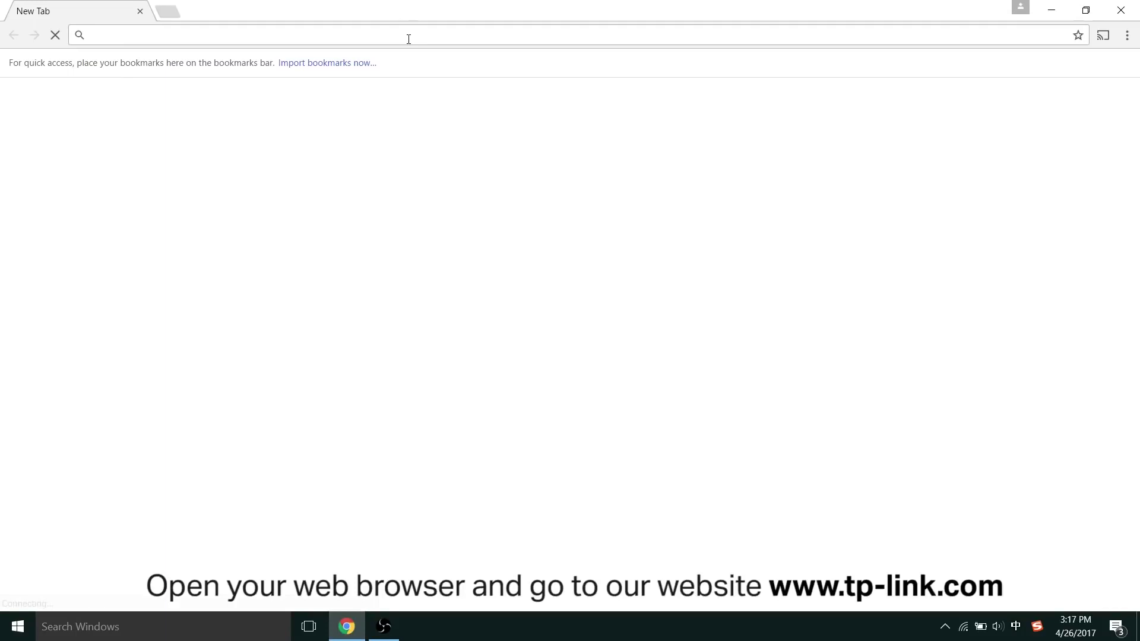
text(www.)
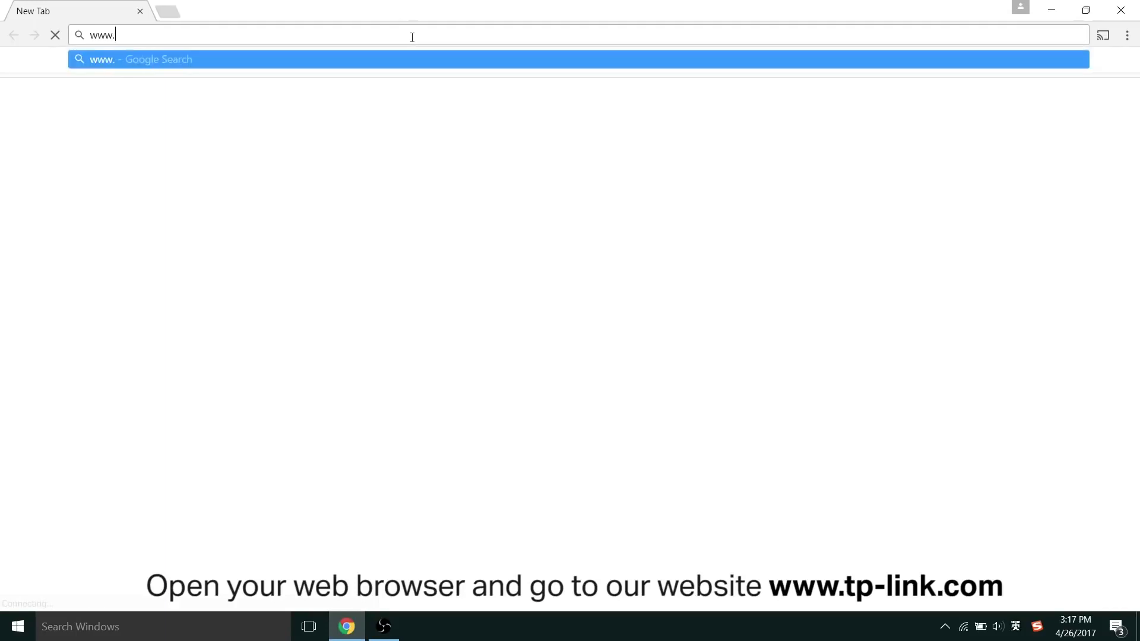
text(tp-link.com/)
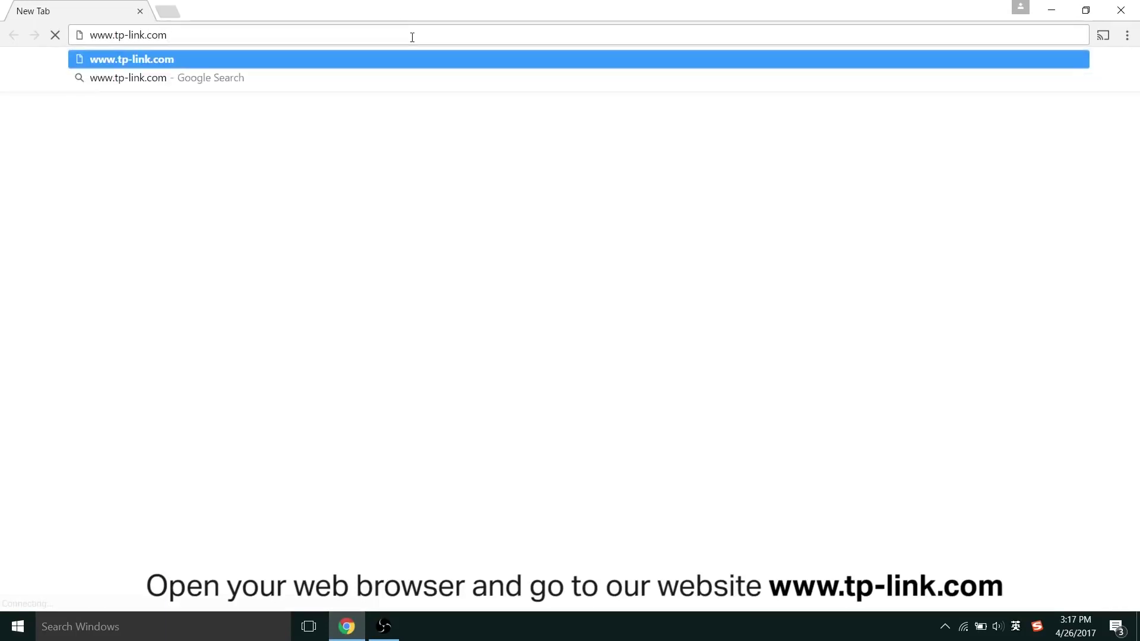
text(en)
key(Return)
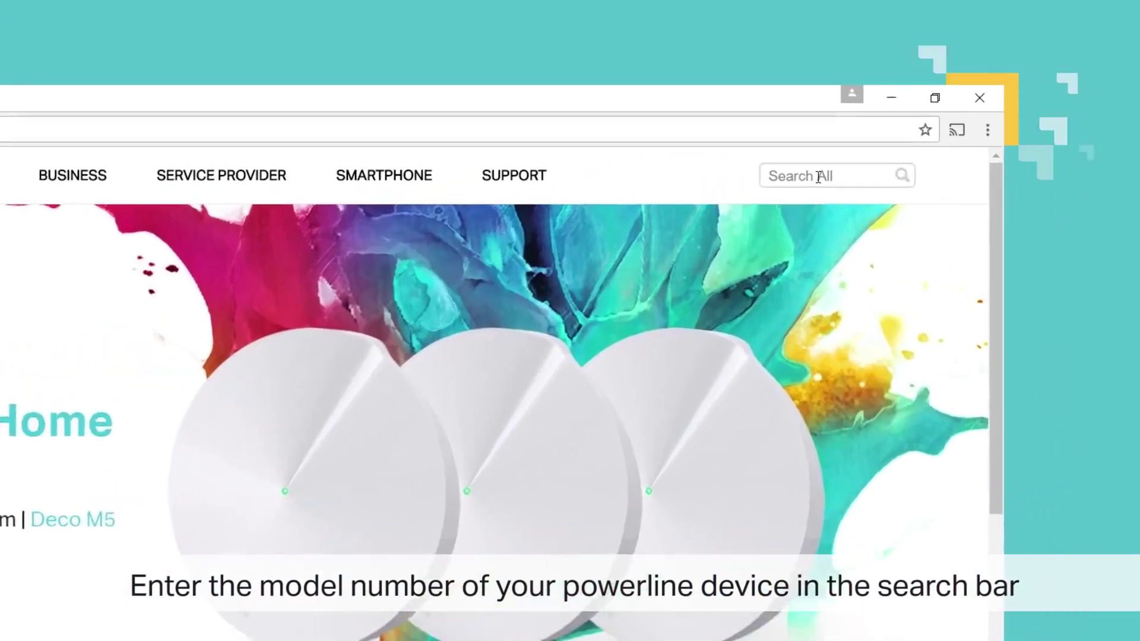
text(WPA)
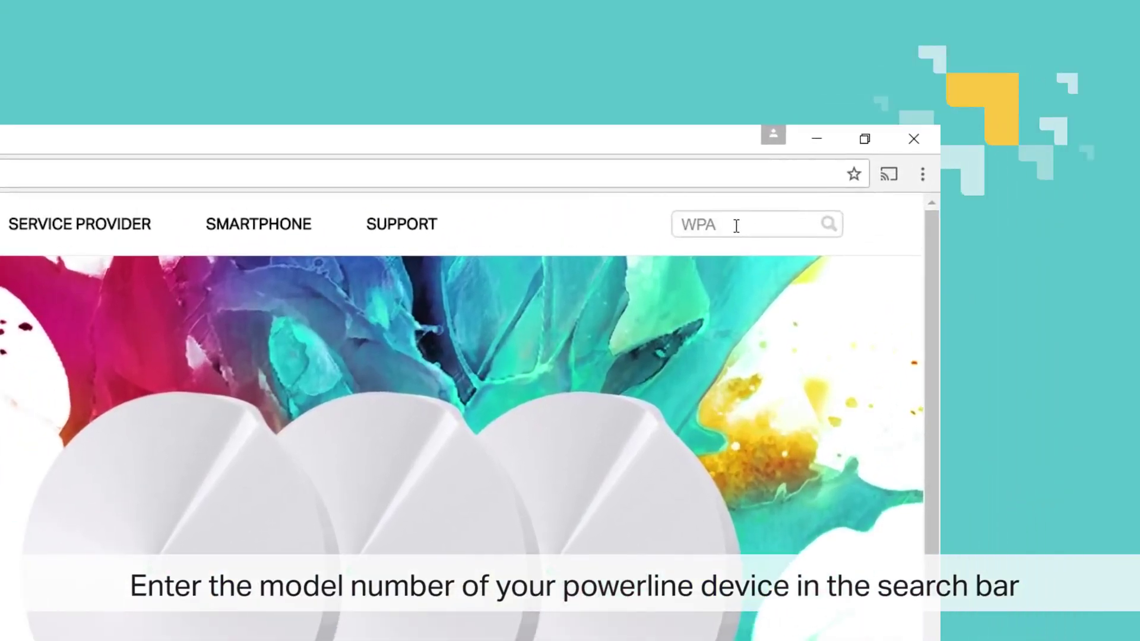
text(9610)
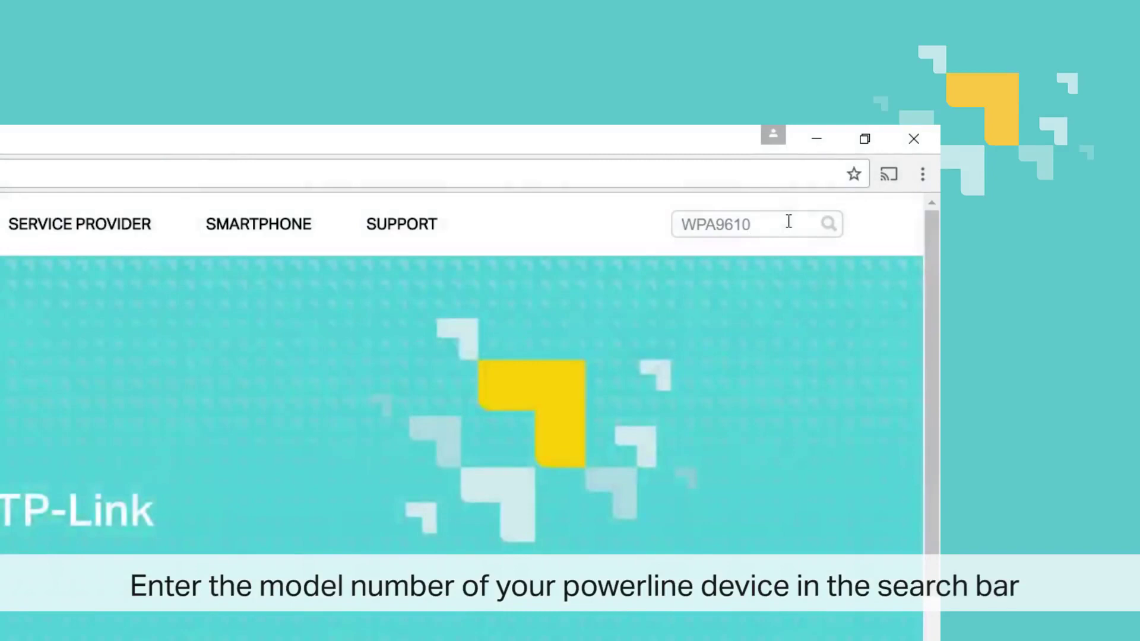
key(Return)
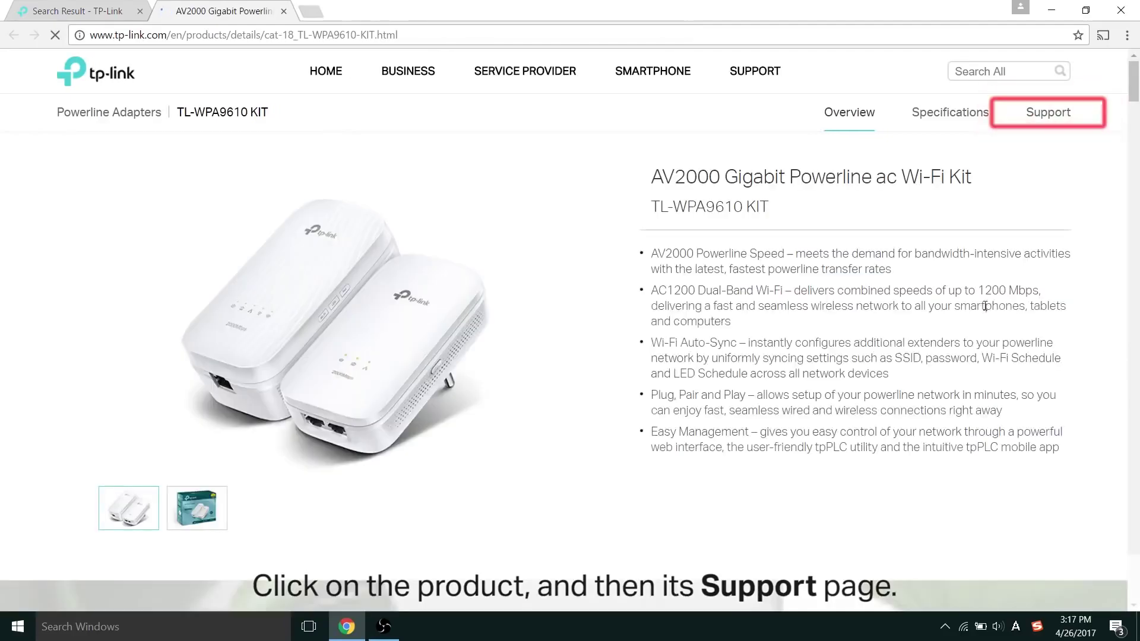
Step: Download the Windows tpPLC Utility from the TL-WPA9610 KIT's Utility downloads
click(1044, 118)
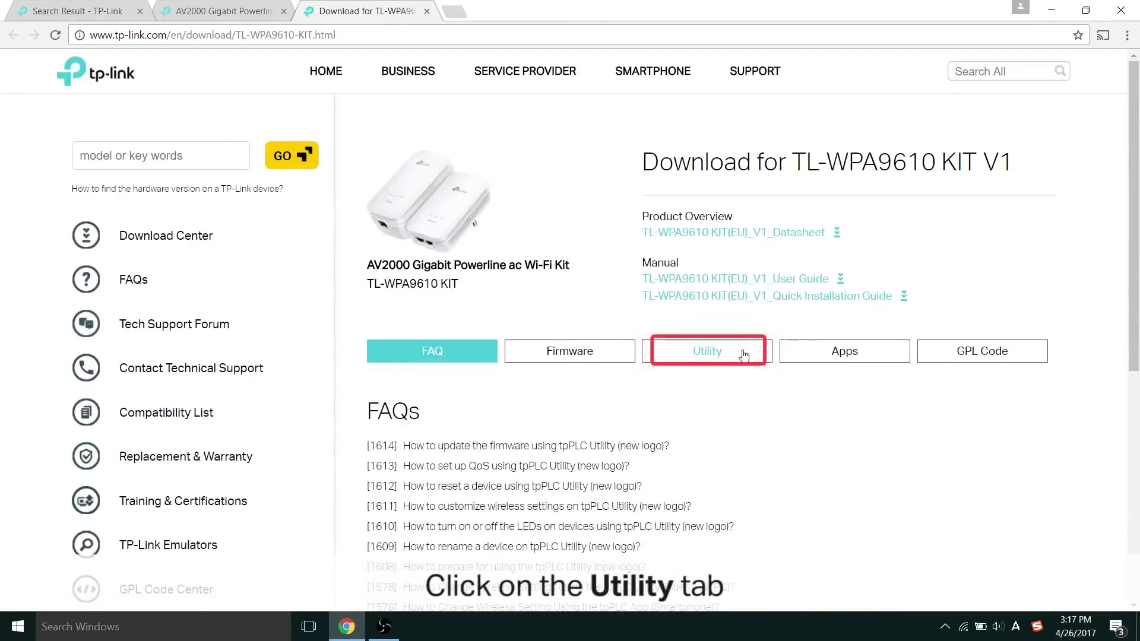
click(706, 351)
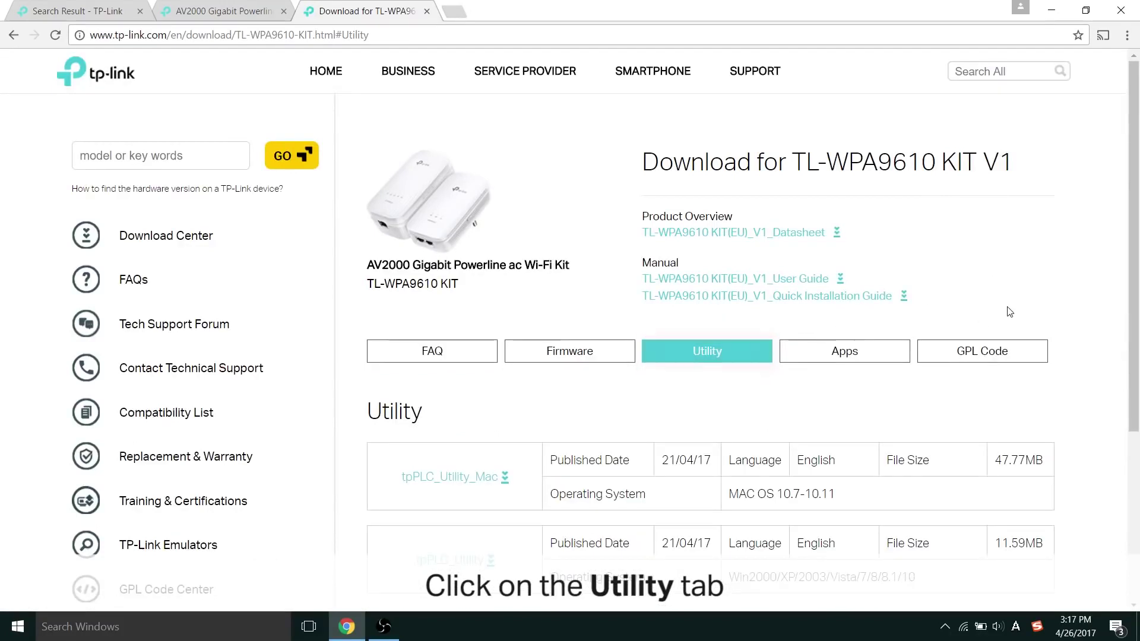
scroll(1008, 313, down, 3)
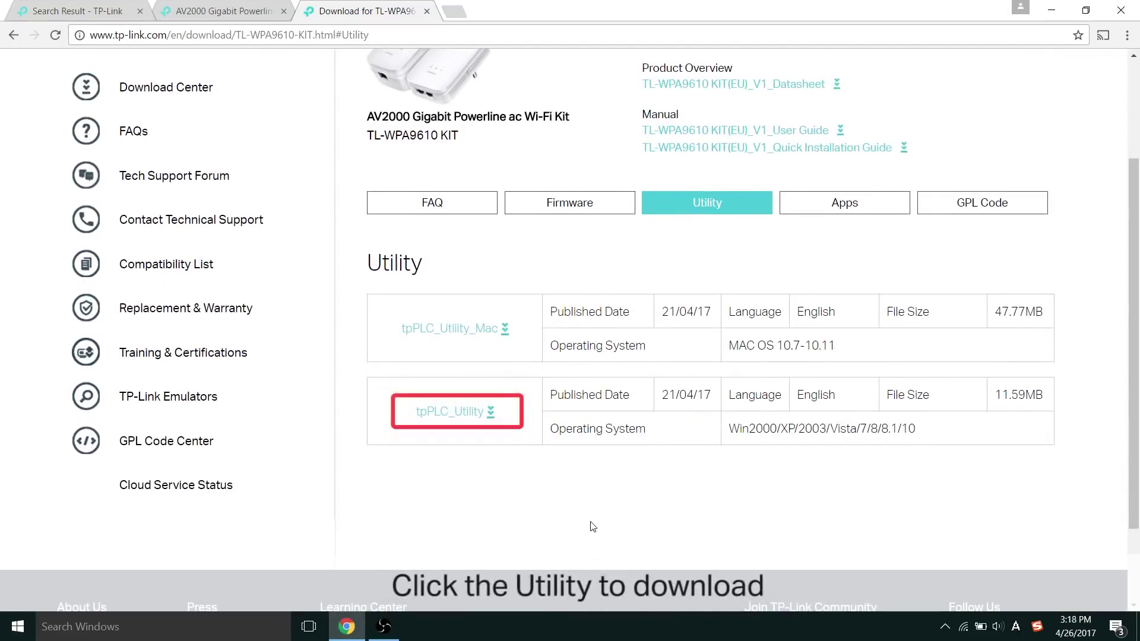
click(469, 417)
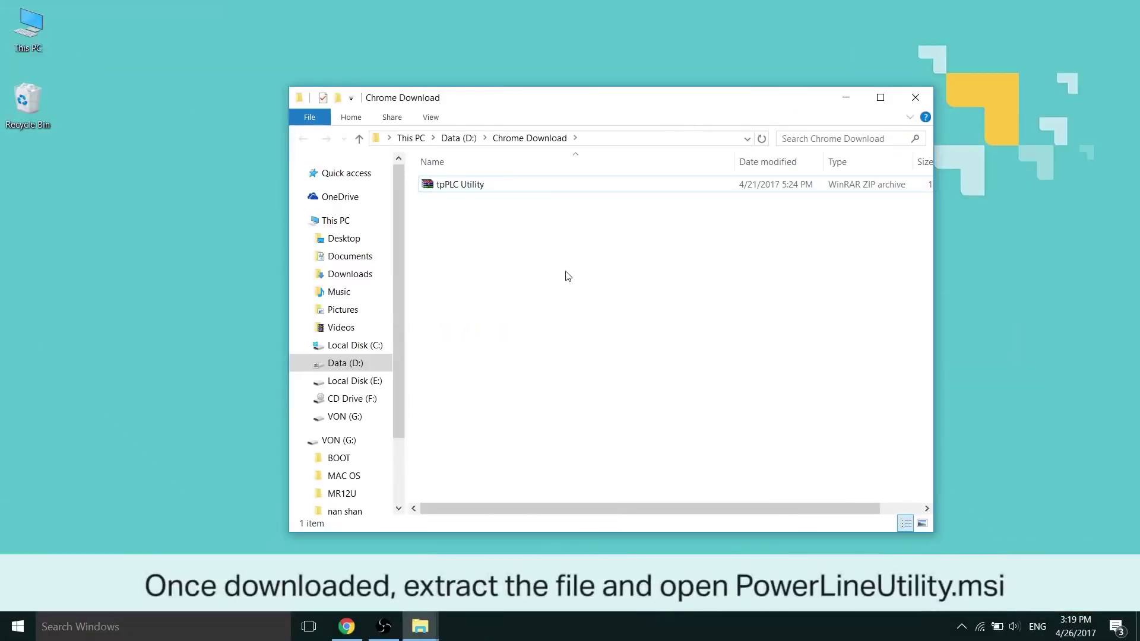
Step: Extract the tpPLC Utility archive here and launch the PowerLineUtility installer
right_click(529, 186)
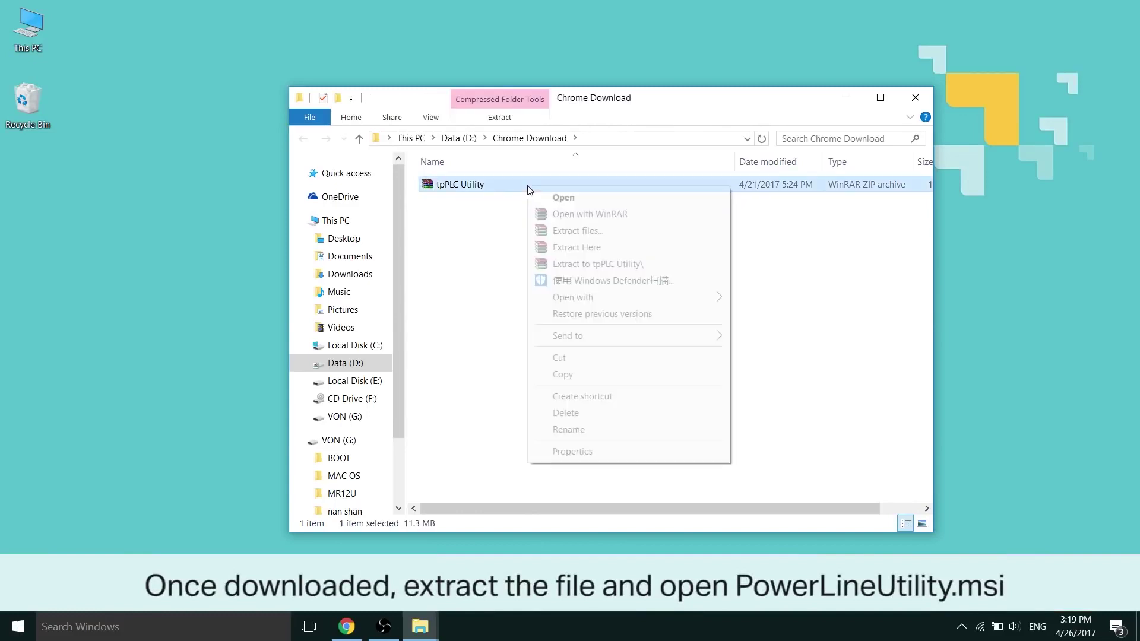
click(679, 247)
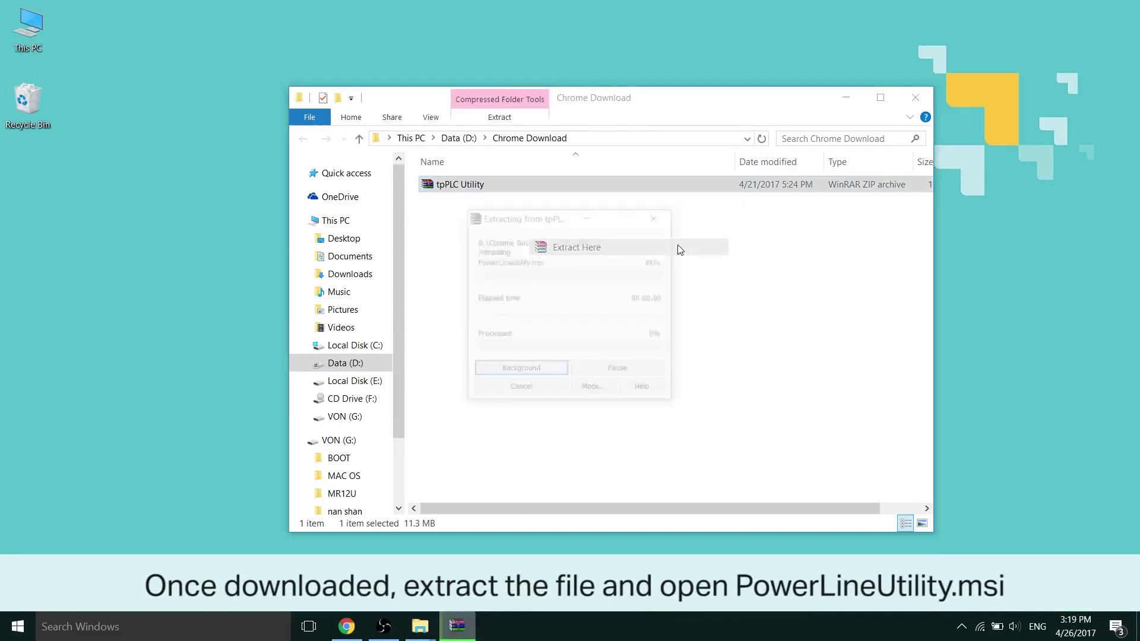
click(588, 187)
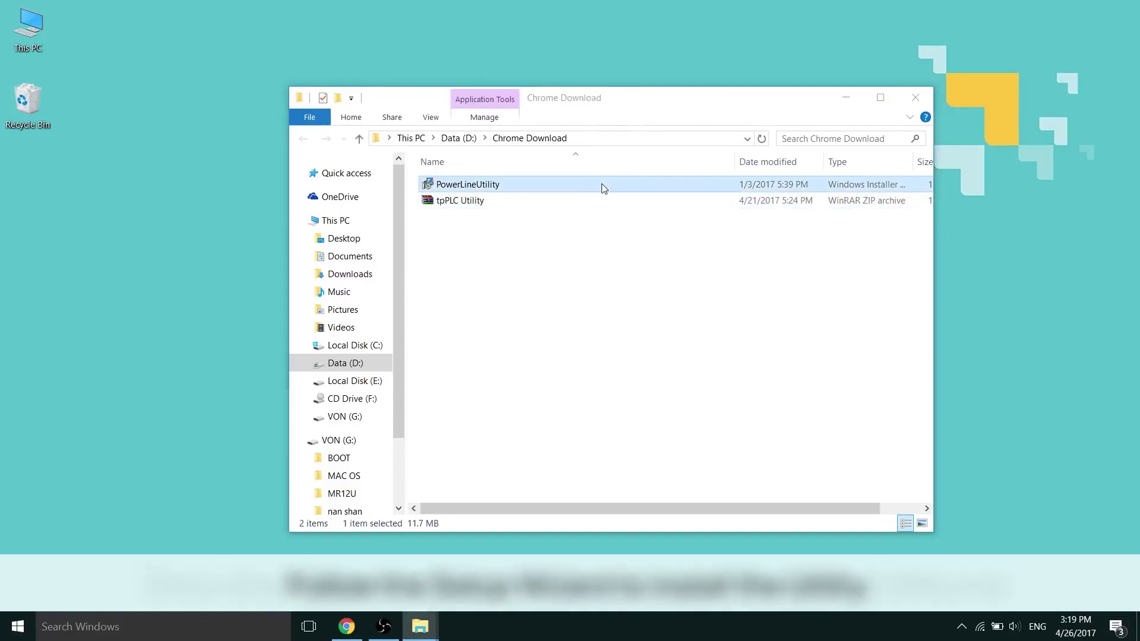
double_click(604, 188)
Step: Install the TP-LINK PLC Utility with default settings, approving the UAC prompt
click(705, 445)
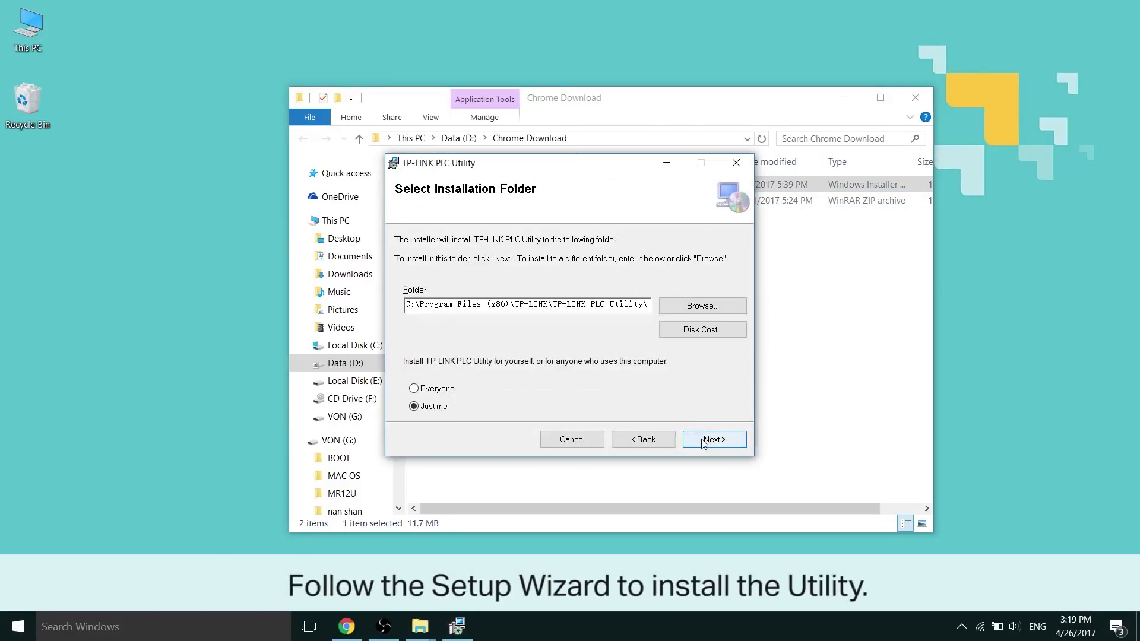
click(704, 444)
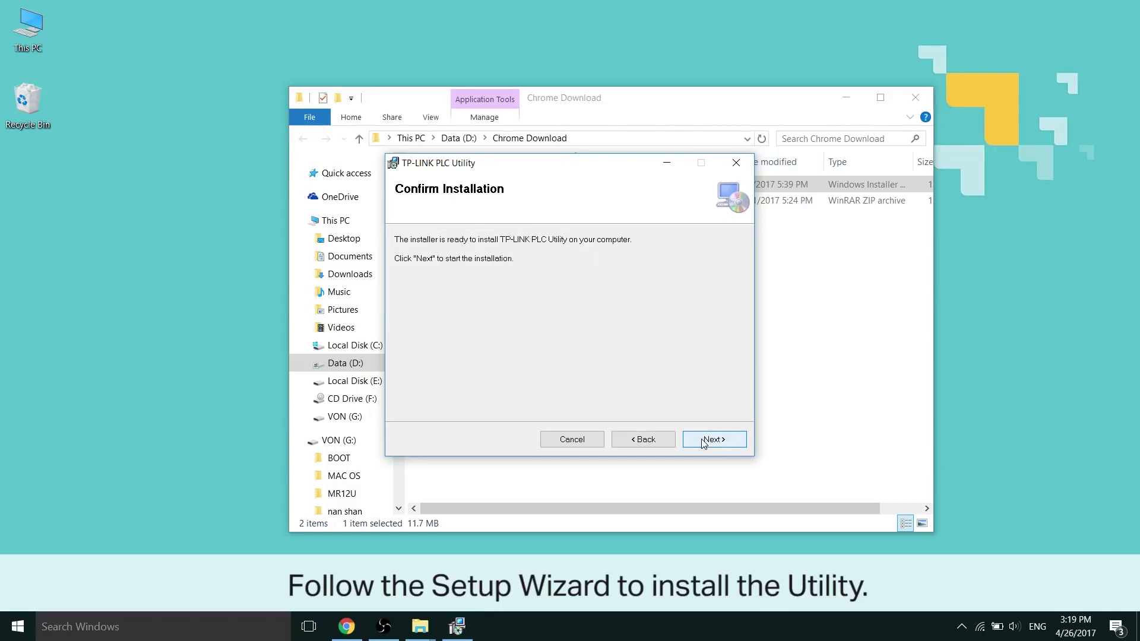
click(734, 443)
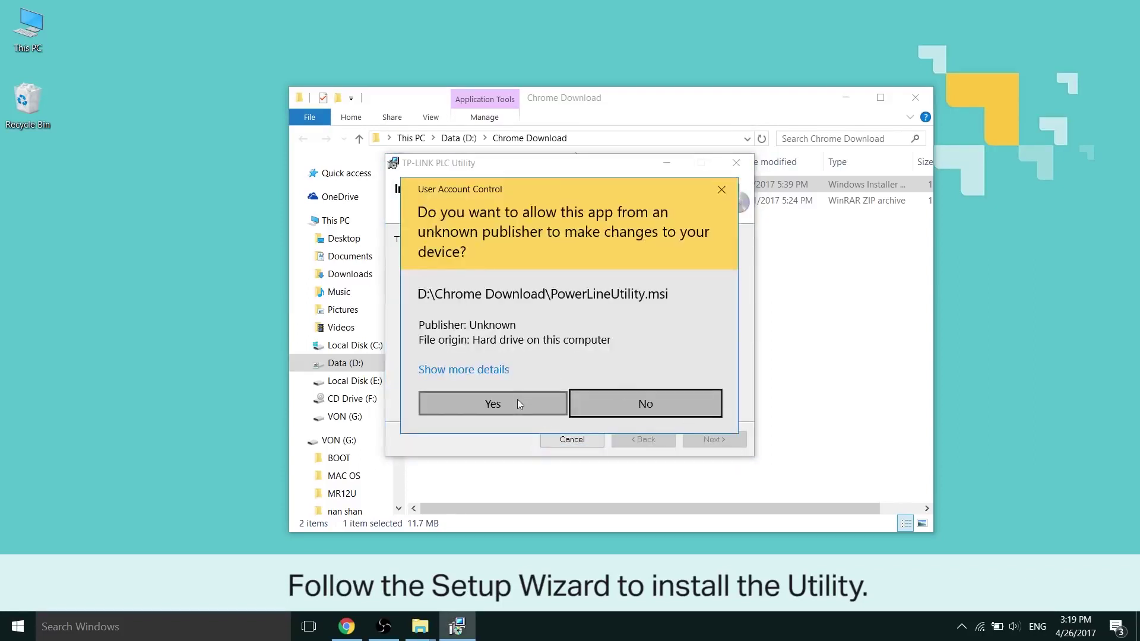
click(518, 401)
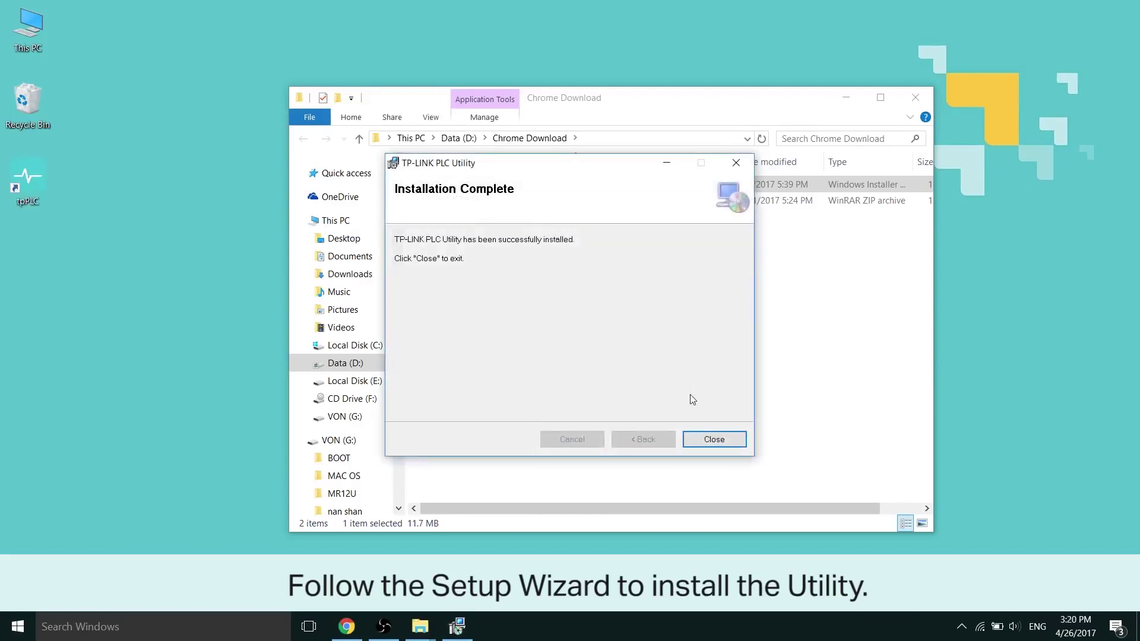
click(715, 439)
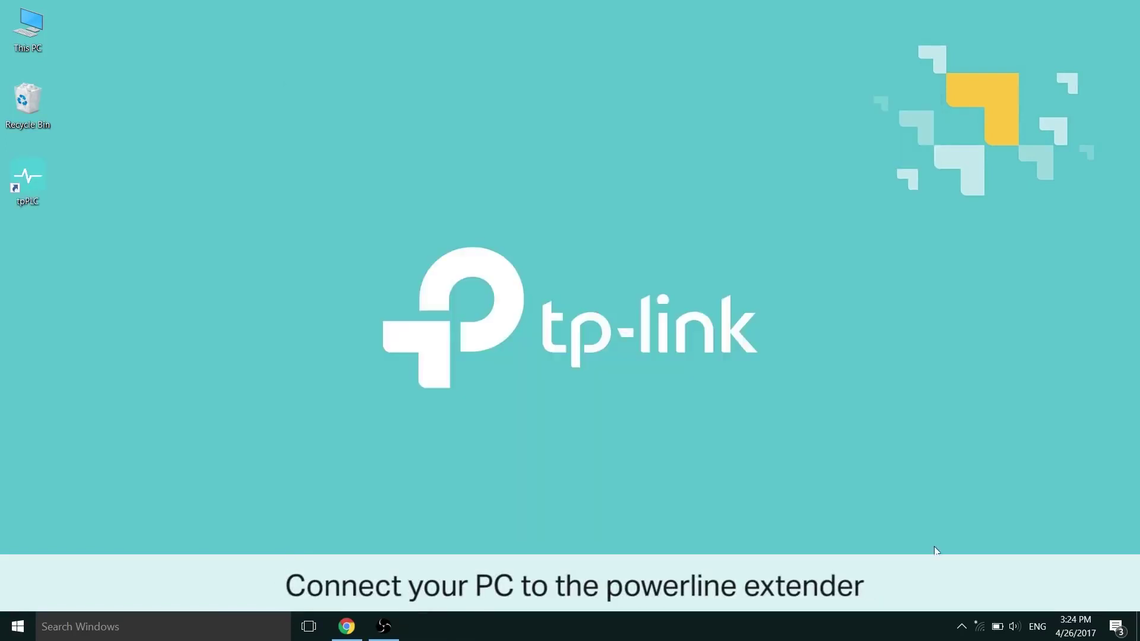
Step: Join the TP-LINK_FF23_5G Wi-Fi network, then start tpPLC from its desktop shortcut
click(981, 626)
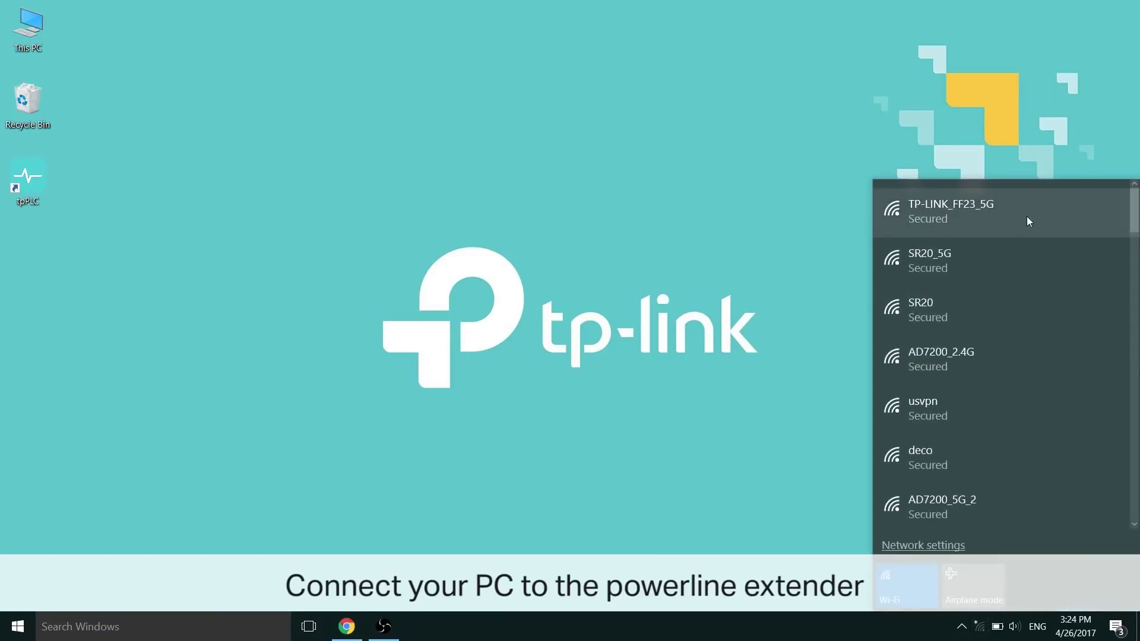
click(1029, 221)
click(1069, 274)
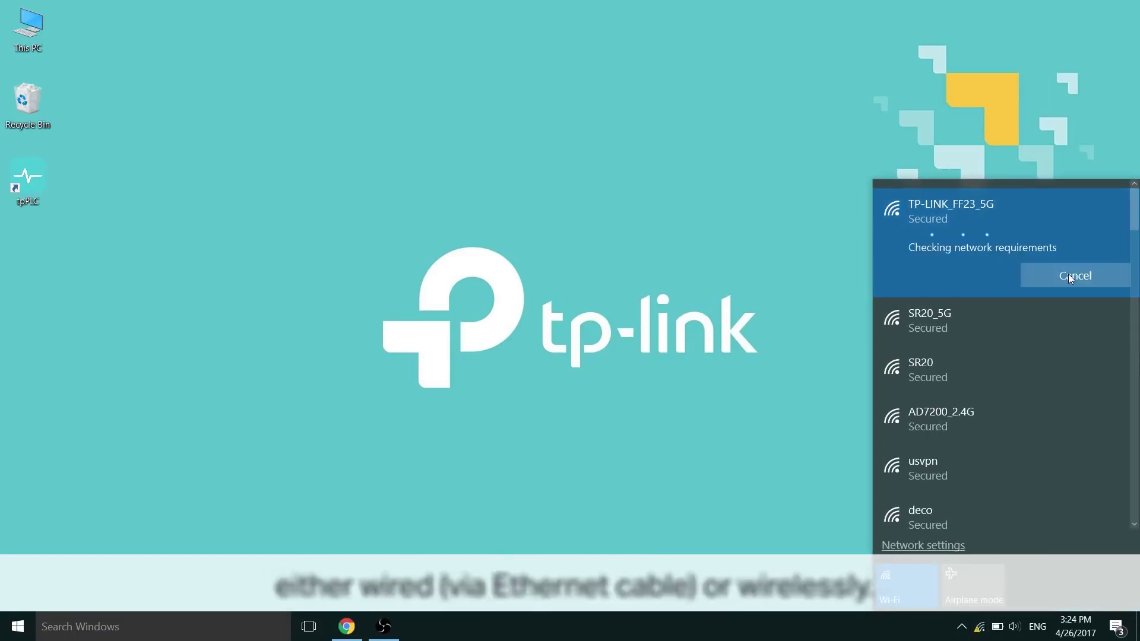
click(619, 465)
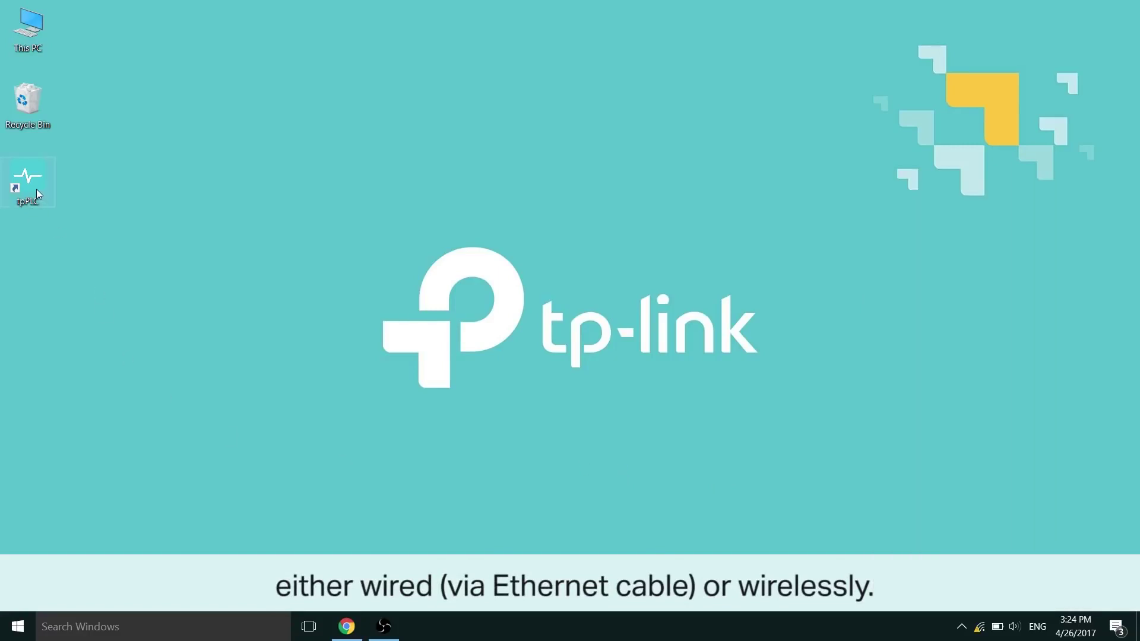
double_click(37, 190)
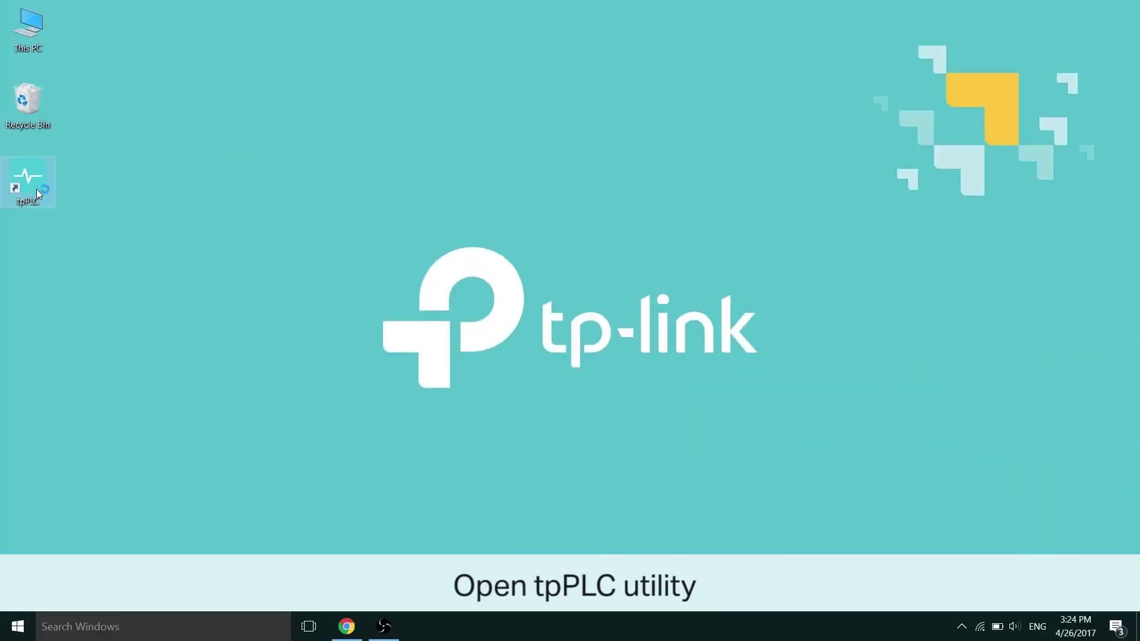
Step: Approve the UAC prompt so tpPLC Utility opens listing DEVICE-375F and DEVICE-FF23
click(466, 422)
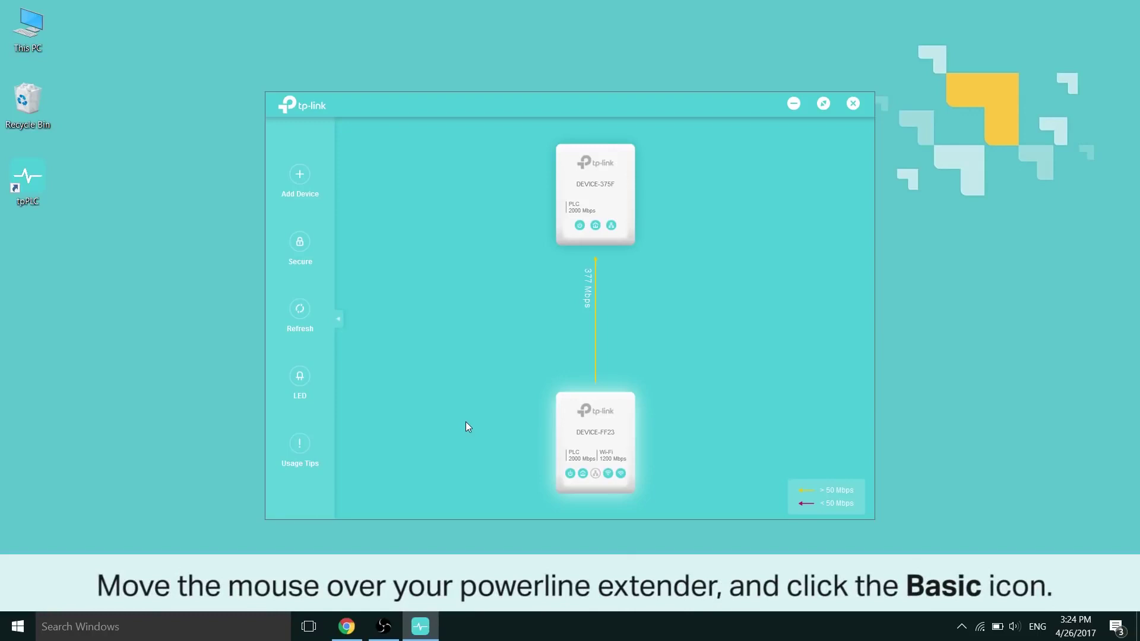
mouse_move(617, 430)
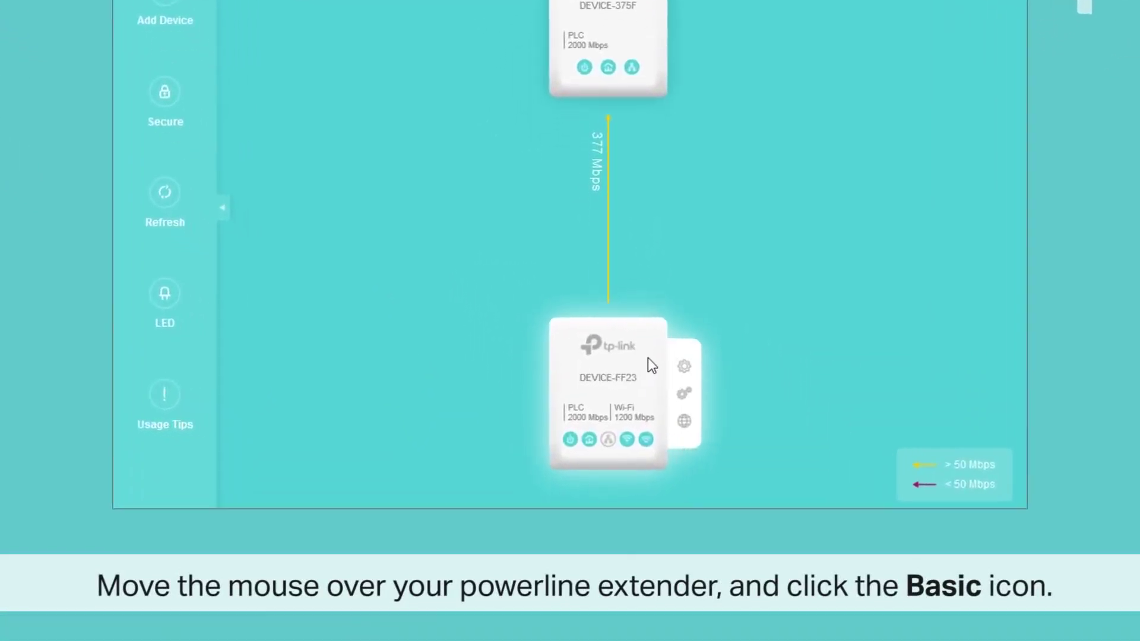
Step: Log in to DEVICE-FF23's Basic settings as admin and show its wireless settings
click(683, 370)
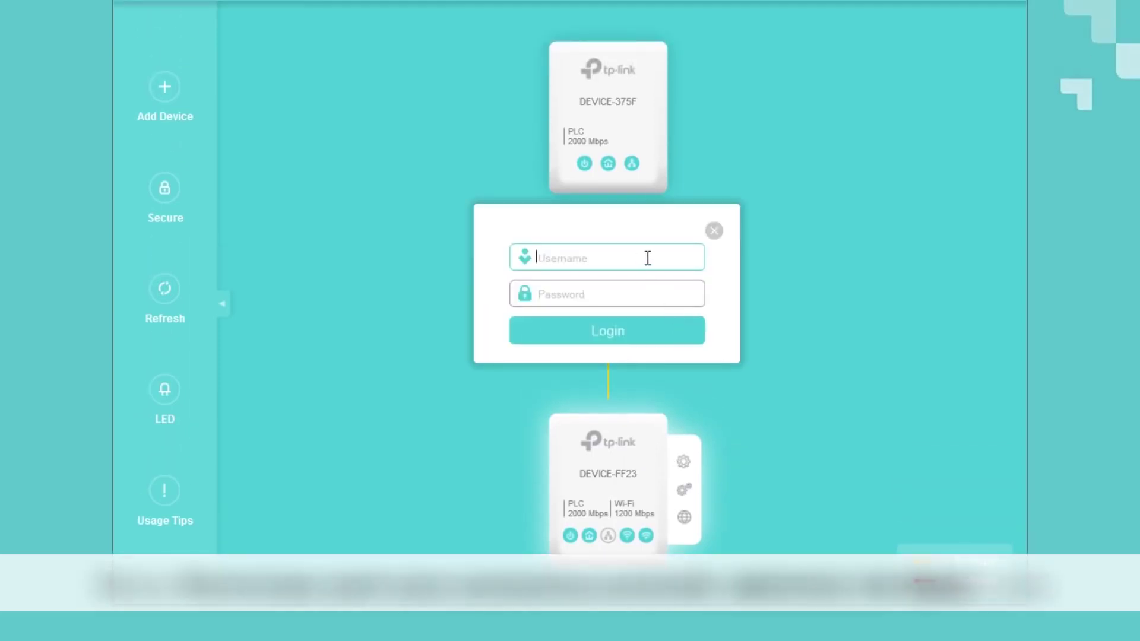
text(admin)
key(Tab)
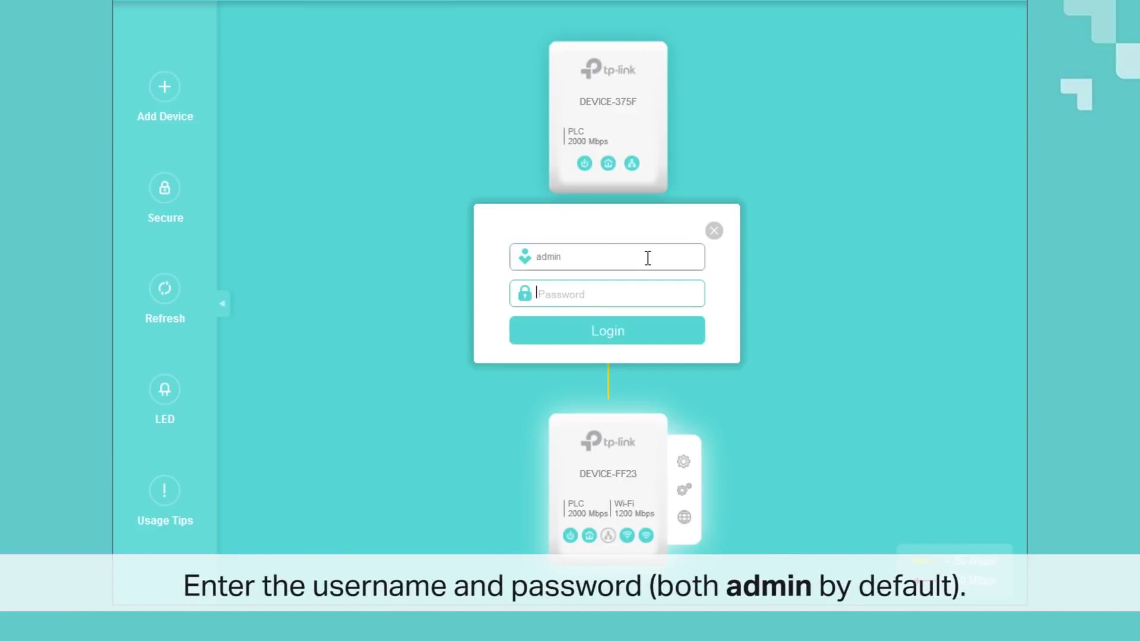
text(admin)
click(653, 336)
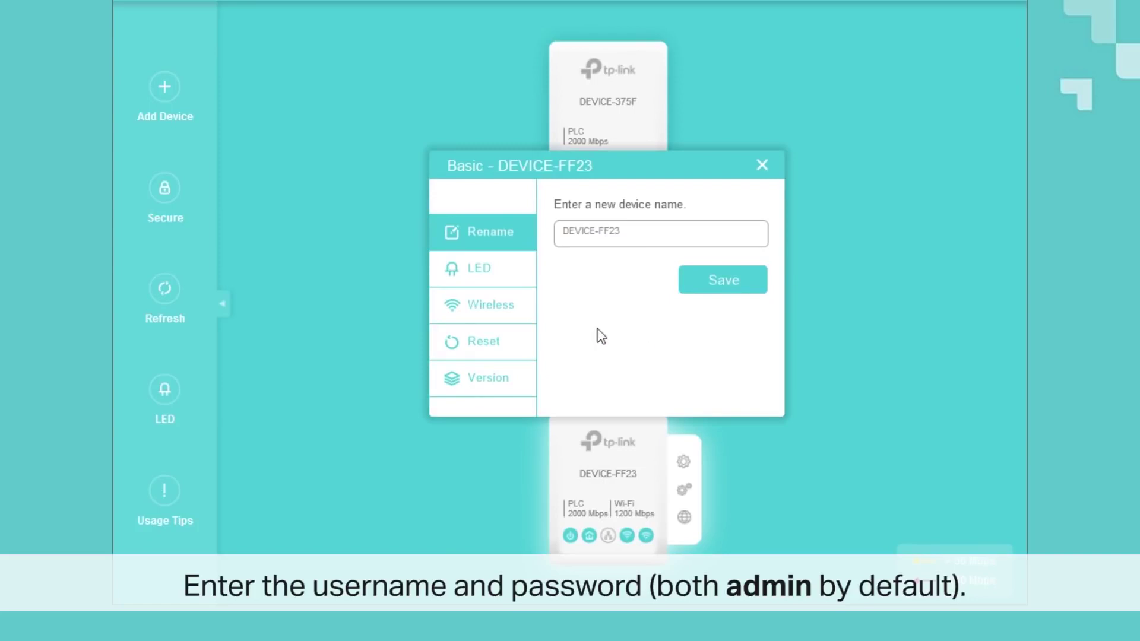
click(521, 308)
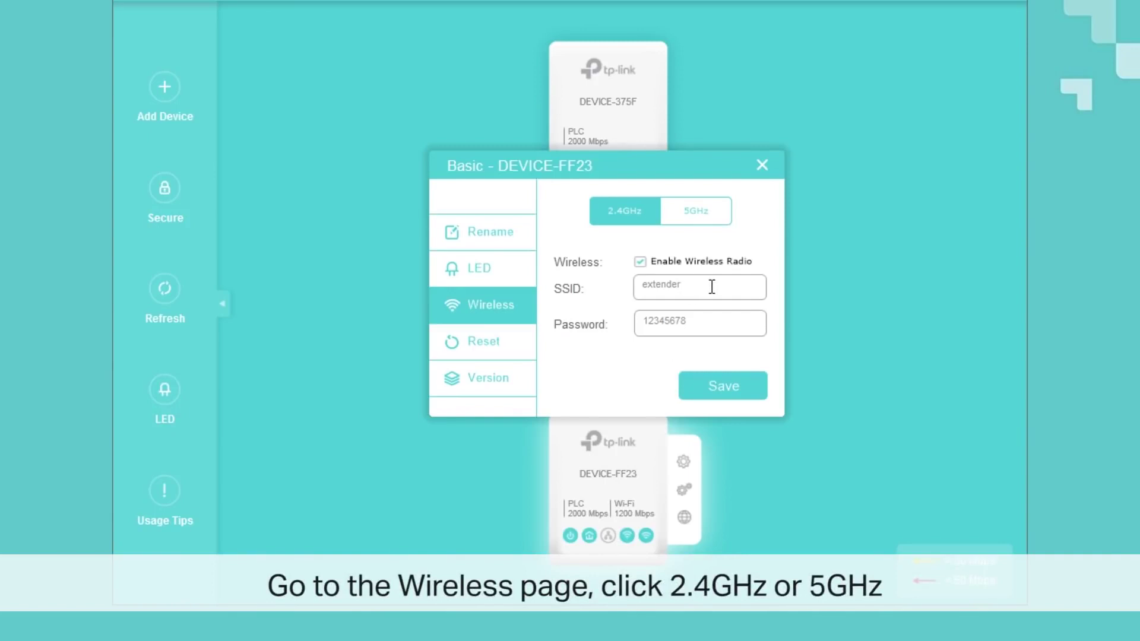
Step: Change DEVICE-FF23's 2.4GHz SSID from extender to tplink, set a new password, and save
drag(712, 287, 632, 288)
key(BackSpace)
text(tplink)
key(Tab)
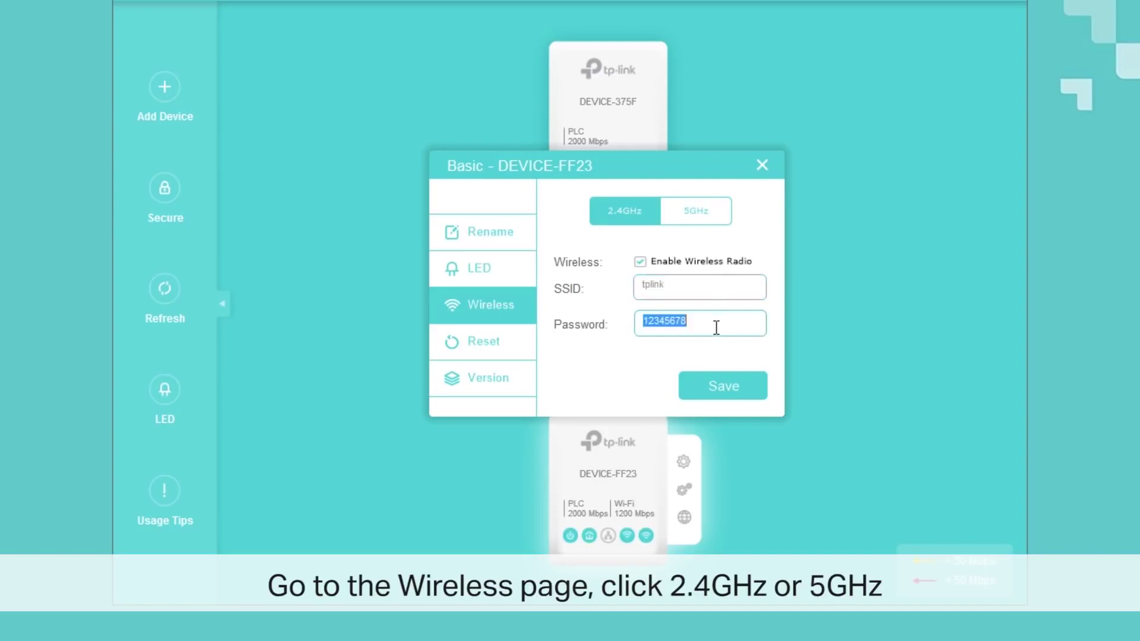
text(tplink)
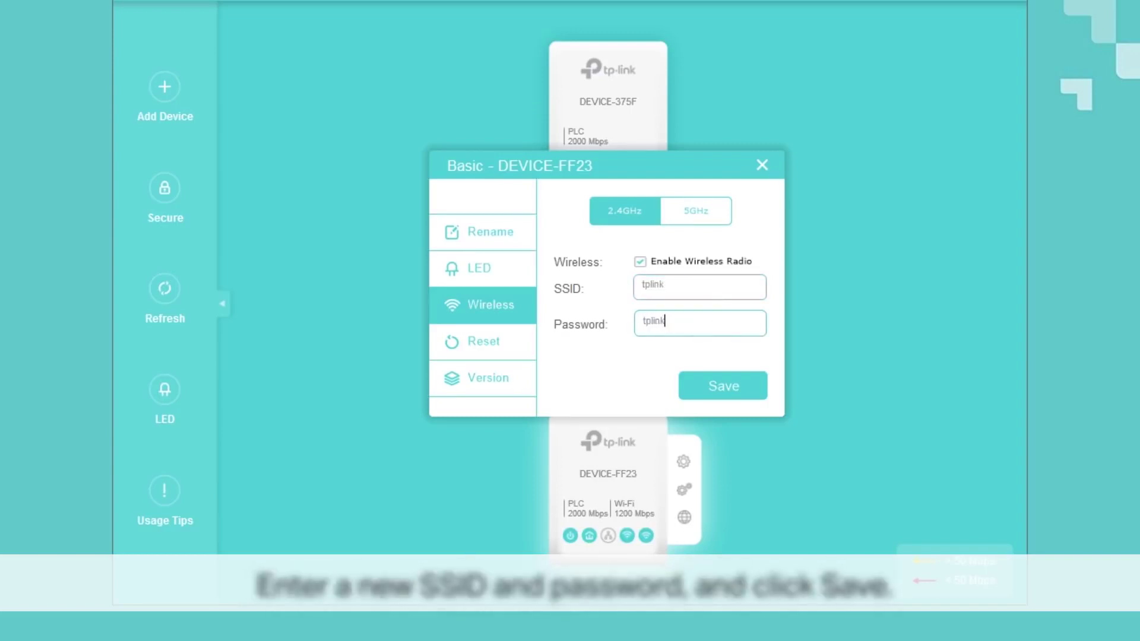
text(123)
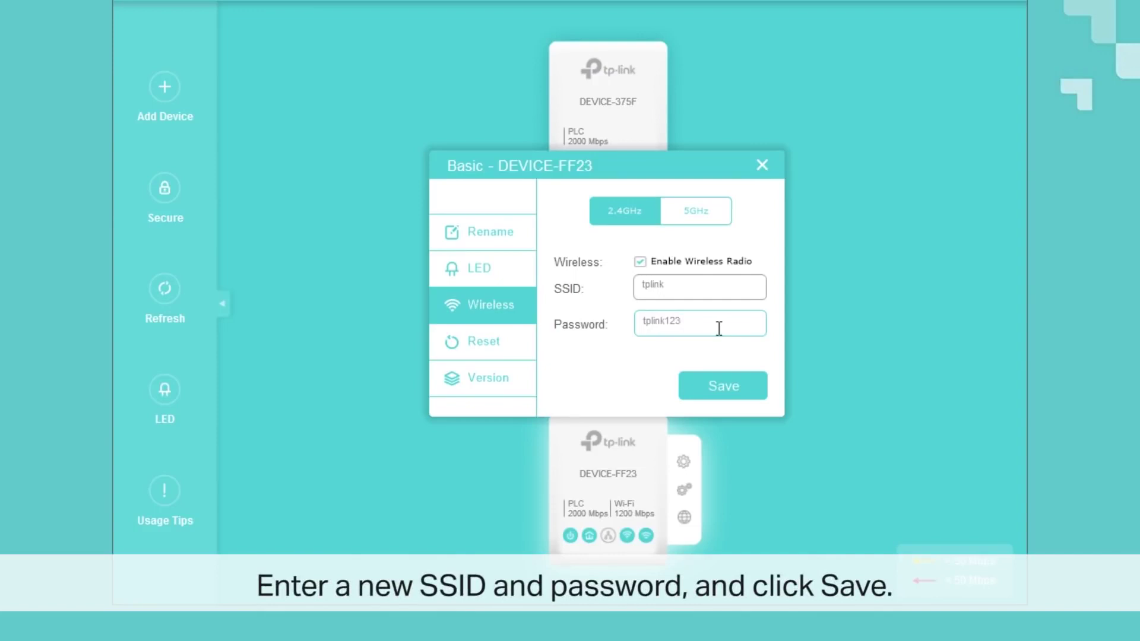
click(748, 391)
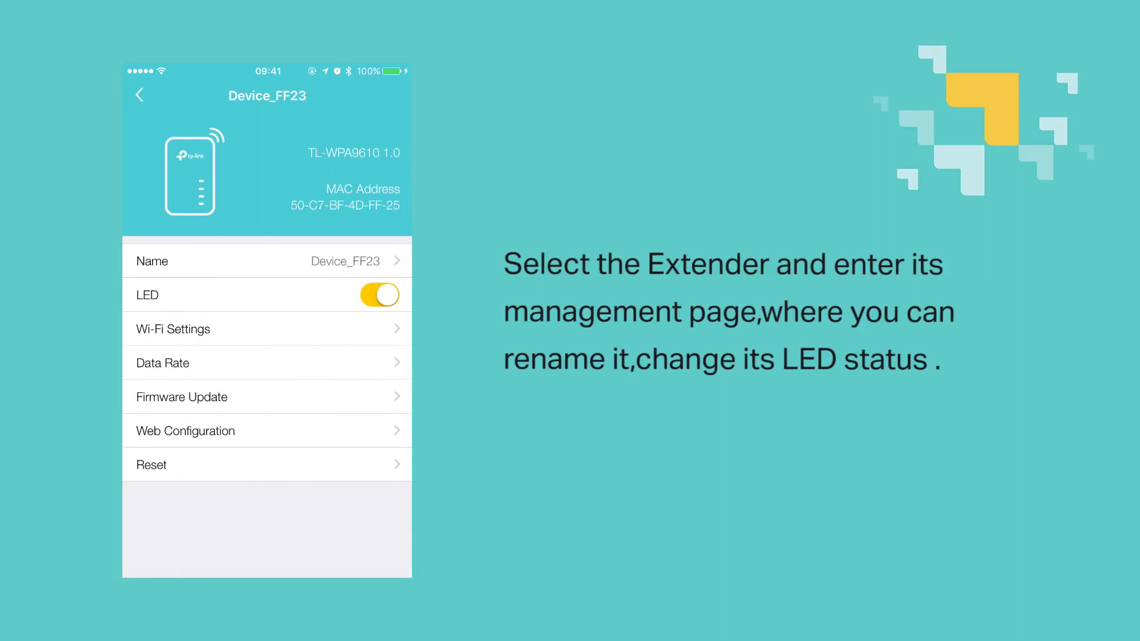
Step: Rename Device_FF23 to extender, then switch its LED off and on again
click(267, 261)
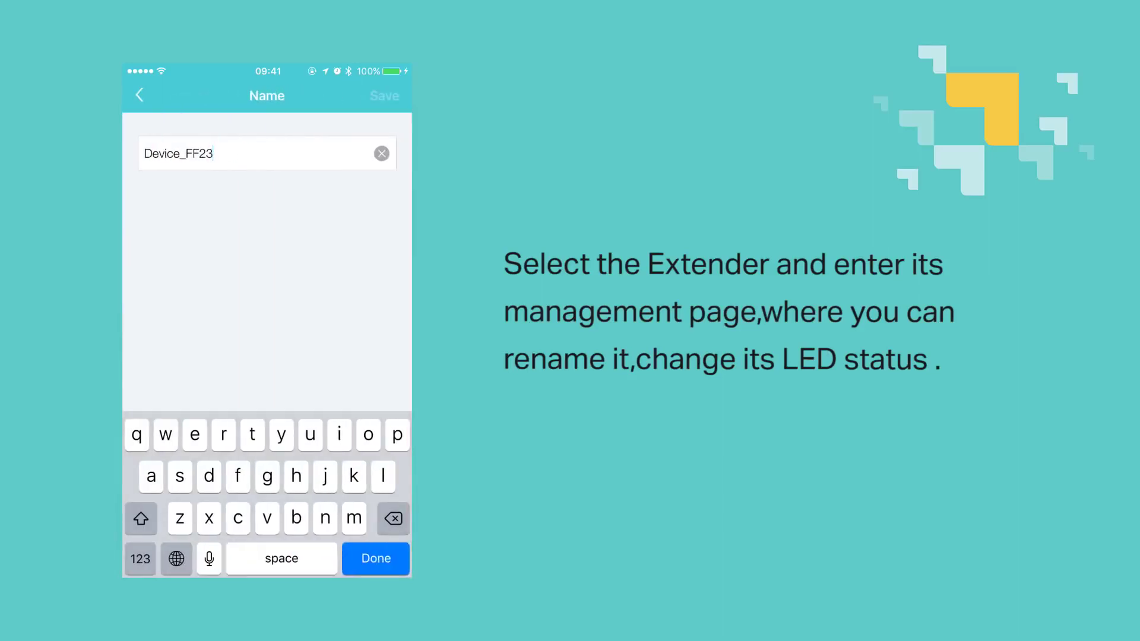
click(382, 154)
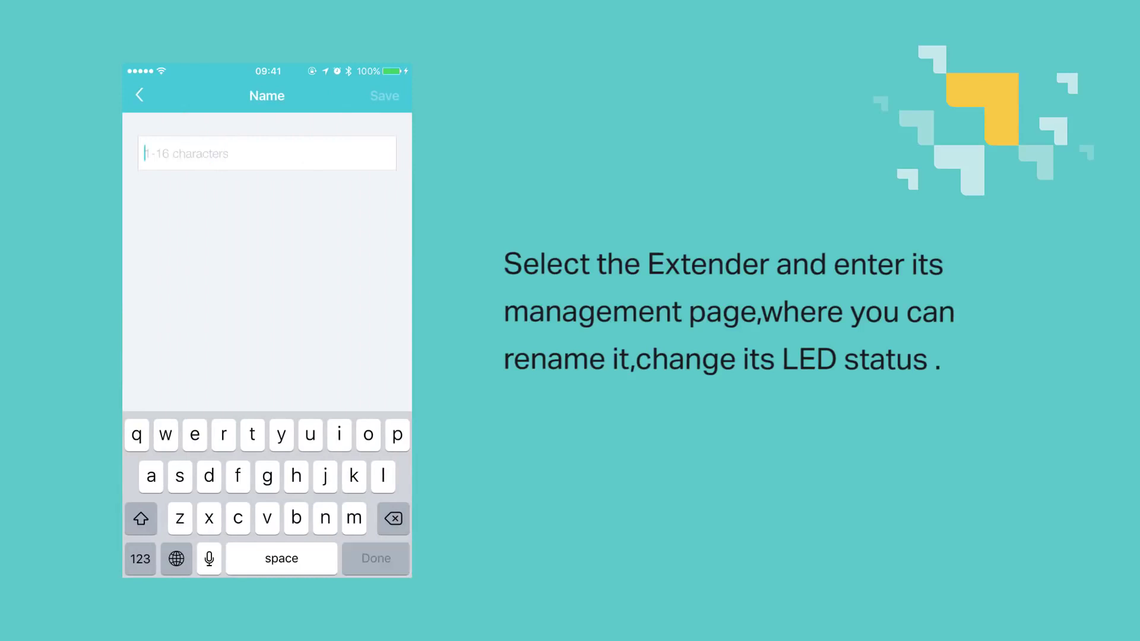
text(extender)
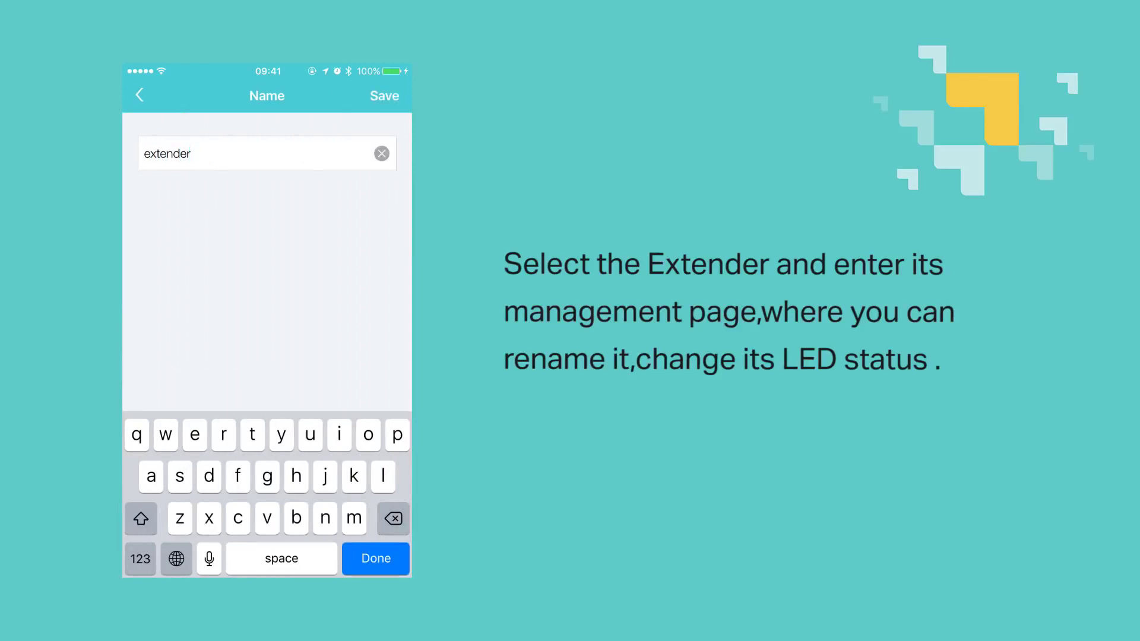
click(385, 95)
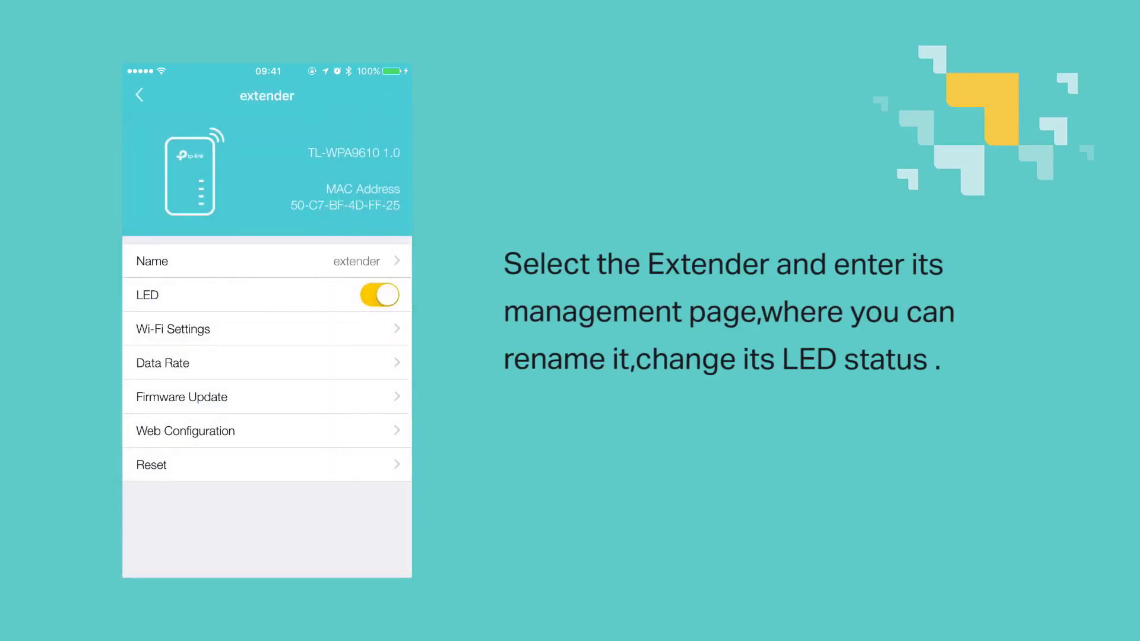
click(380, 295)
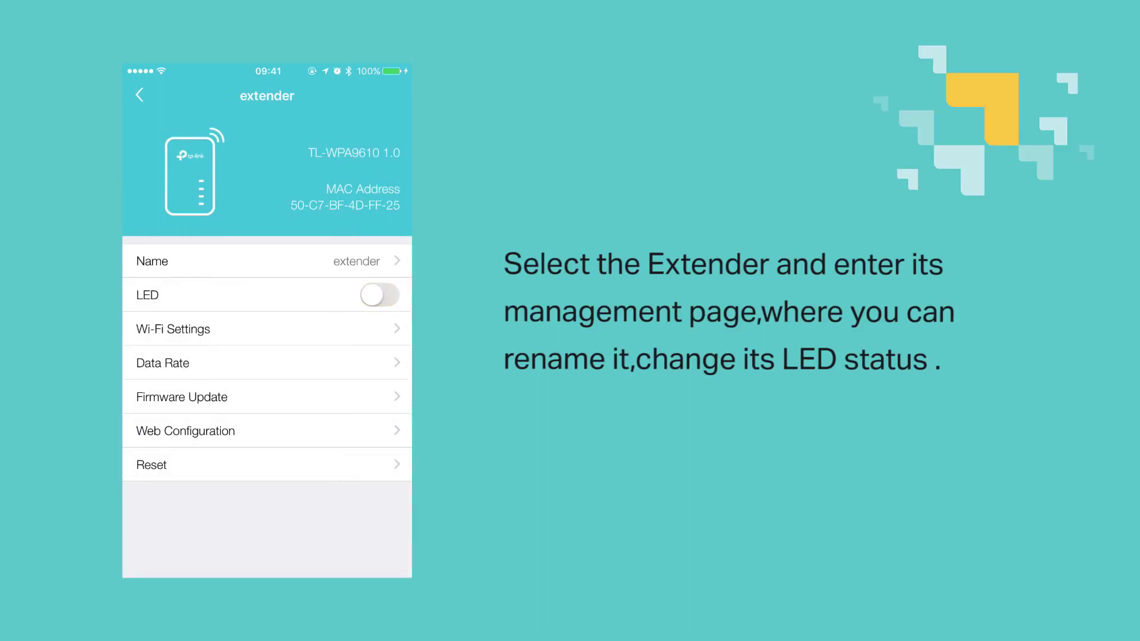
click(379, 296)
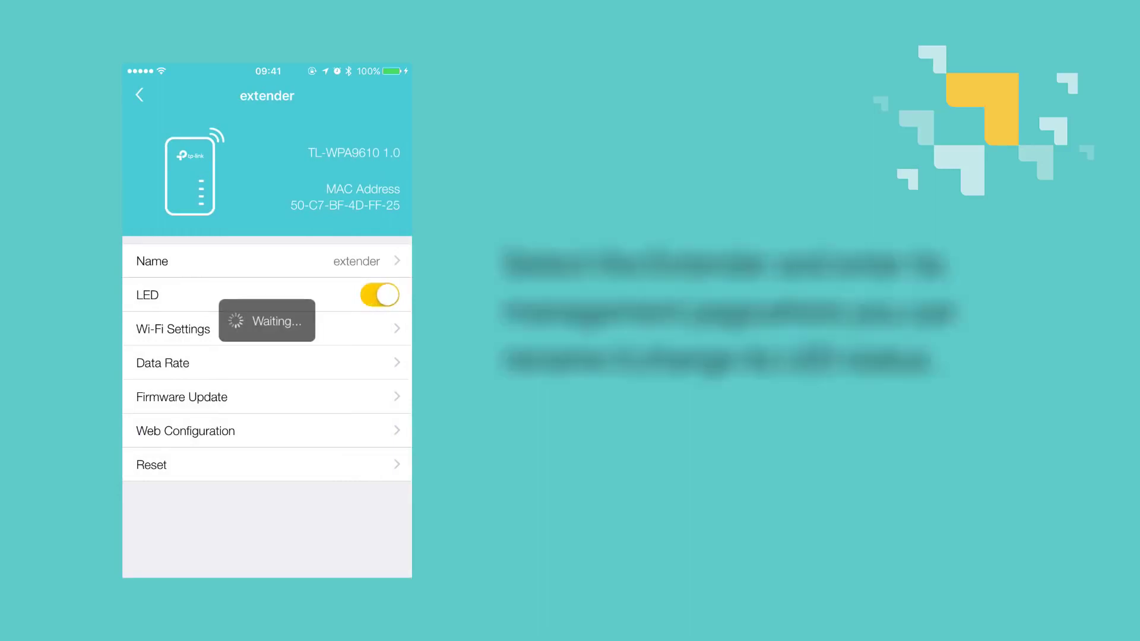
Step: In Wi-Fi Settings > 2.4GHz, change the SSID to 1-extender-2.4g
click(178, 329)
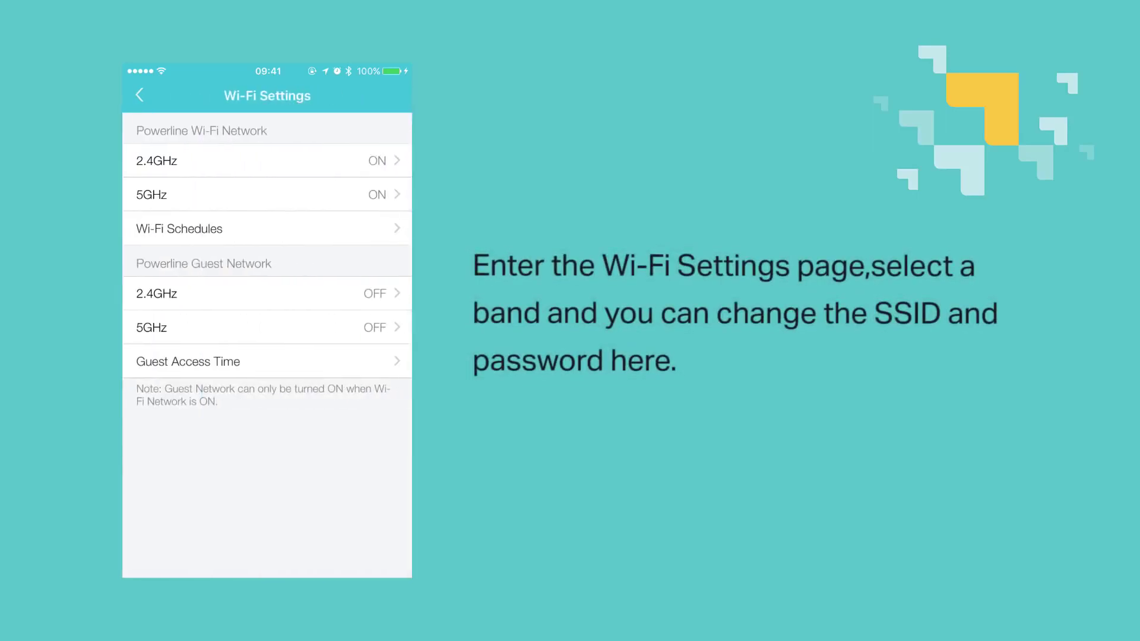
click(178, 161)
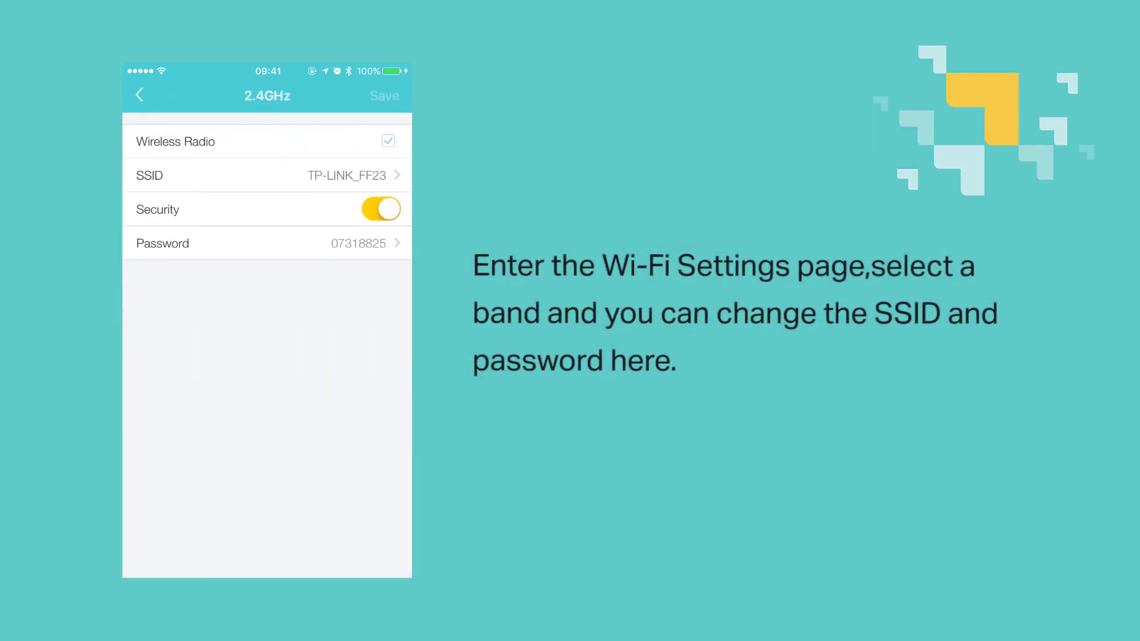
click(179, 175)
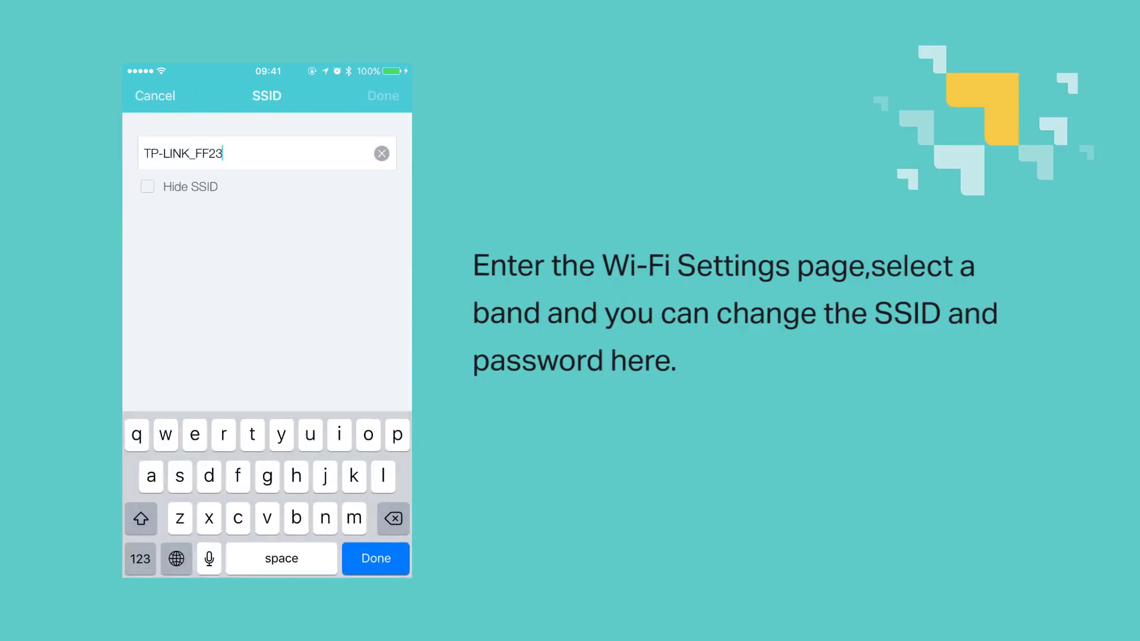
click(381, 153)
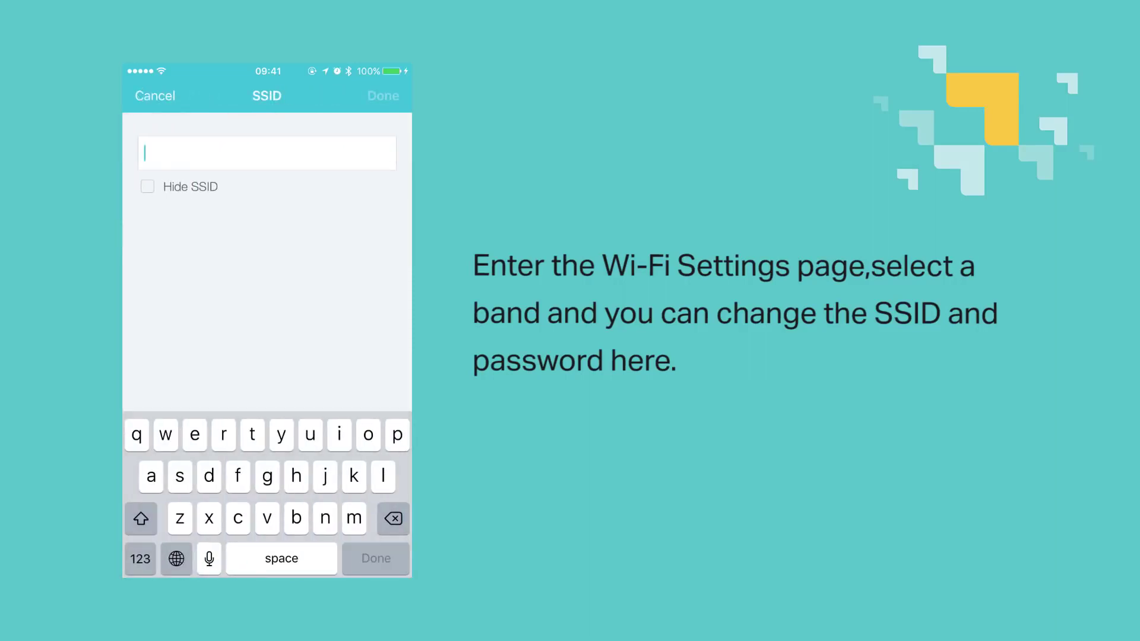
click(140, 559)
text(1-)
click(141, 559)
text(extender)
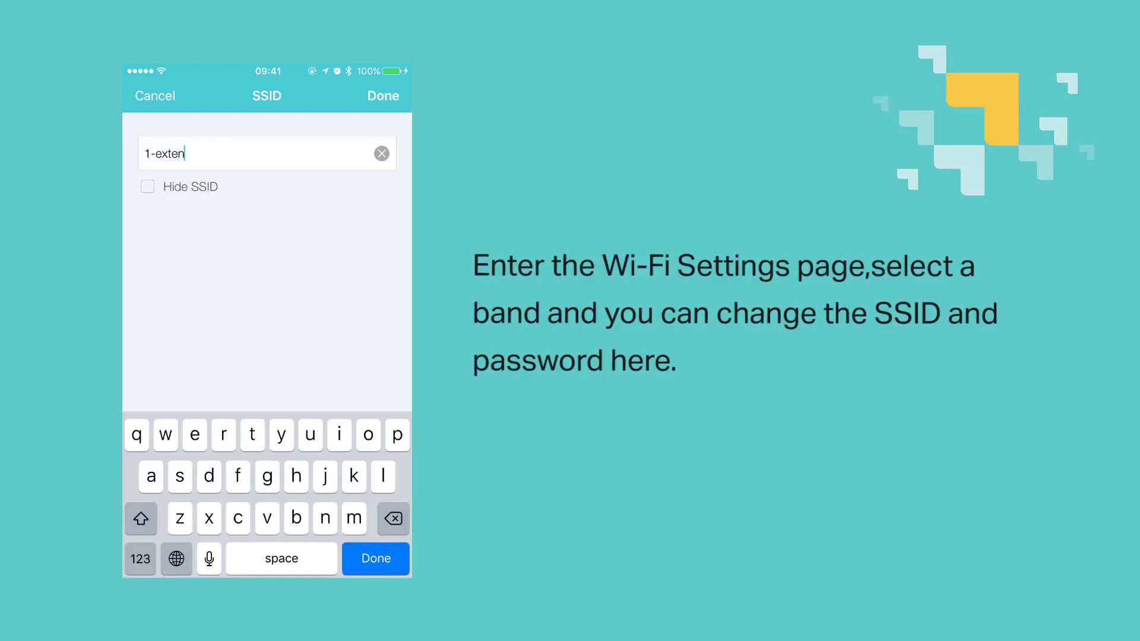
click(140, 559)
text(-2.4)
click(140, 559)
text(g)
click(383, 95)
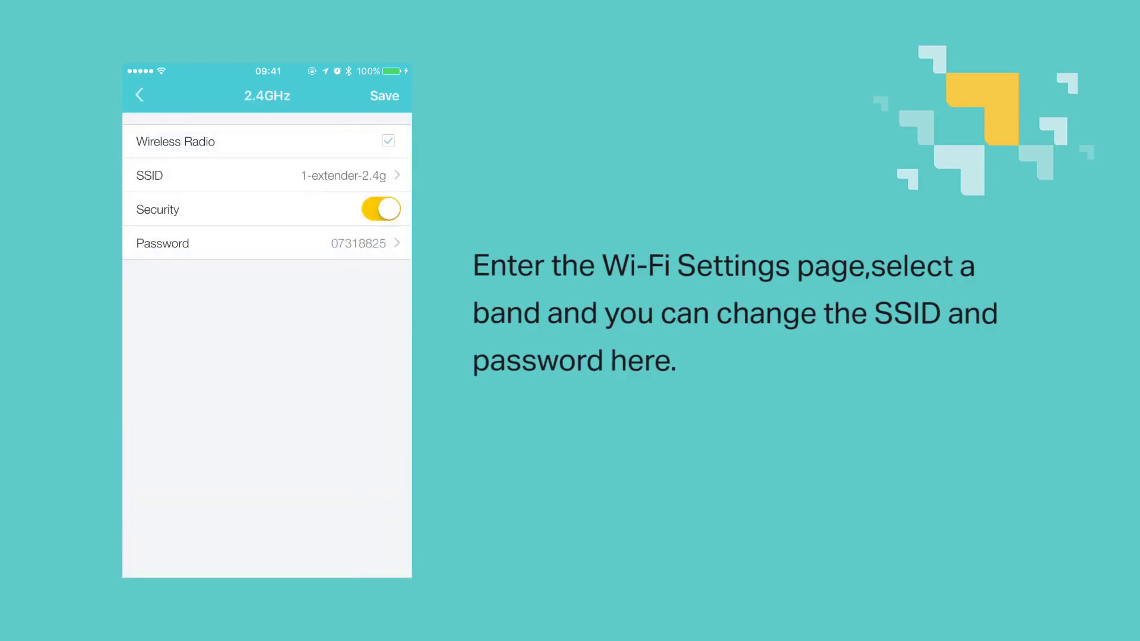
Step: Enter a new 2.4GHz Wi-Fi password and save the network settings
click(267, 243)
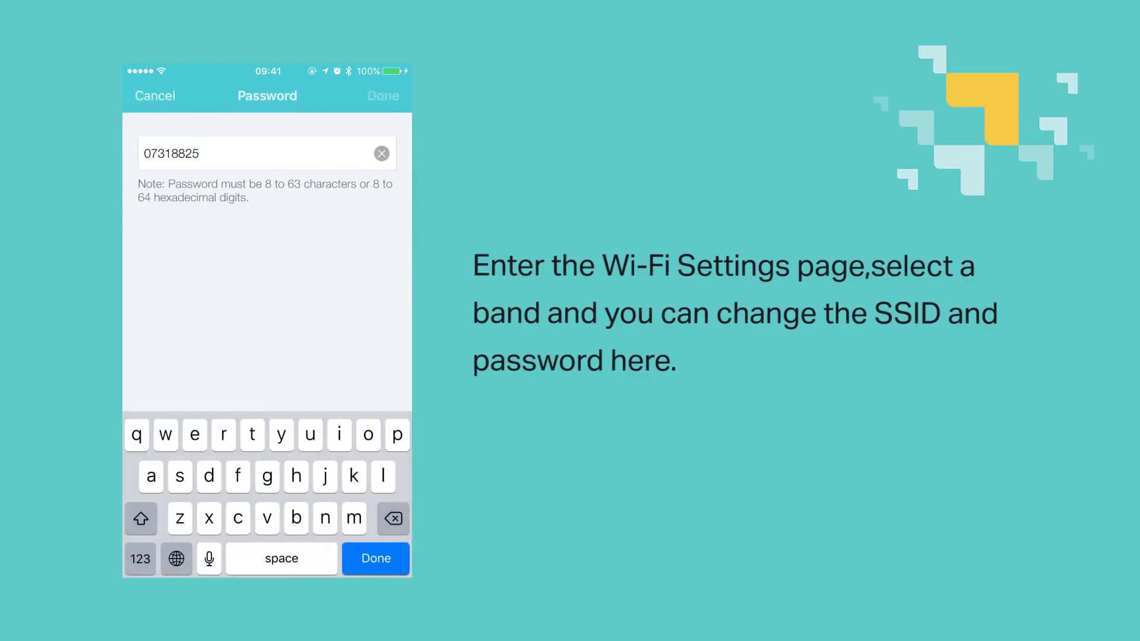
click(388, 153)
text(12345678)
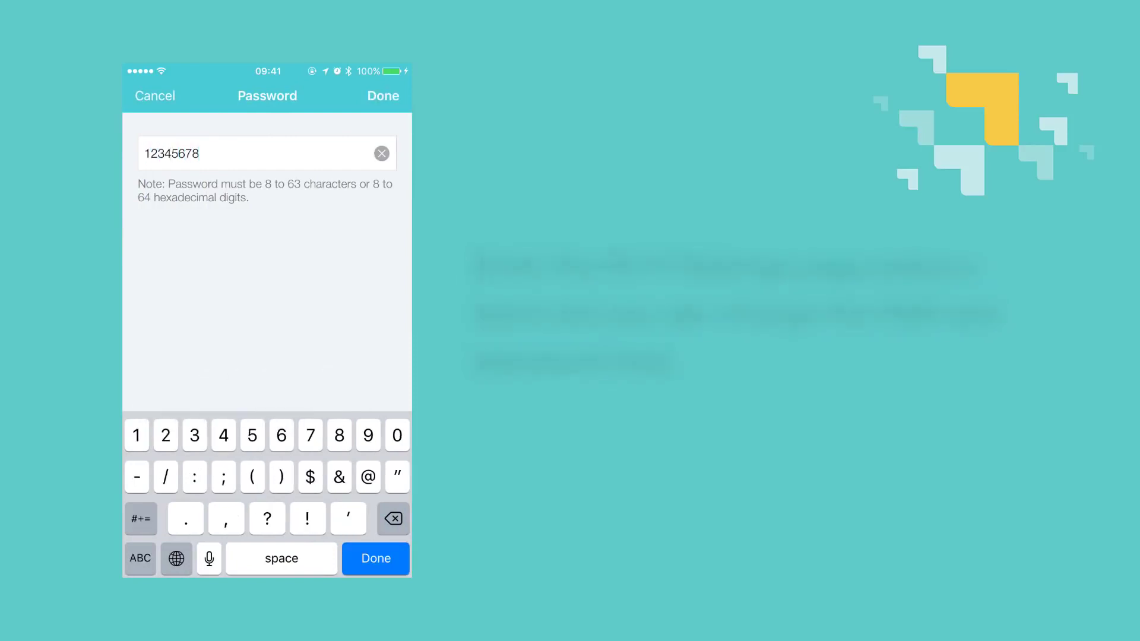
key(Return)
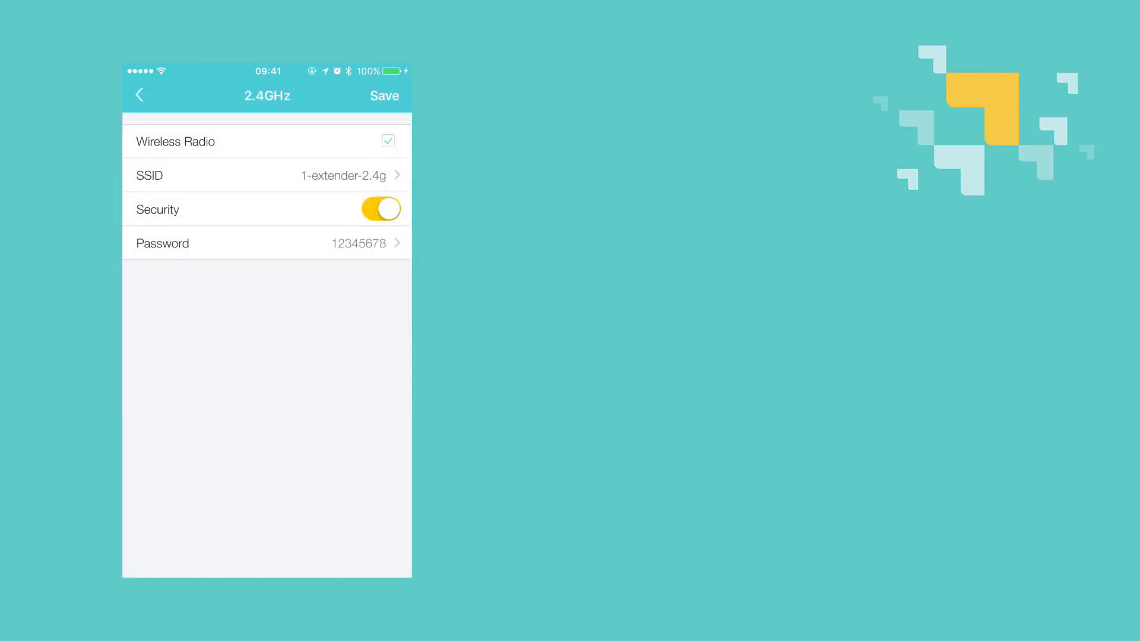
click(384, 96)
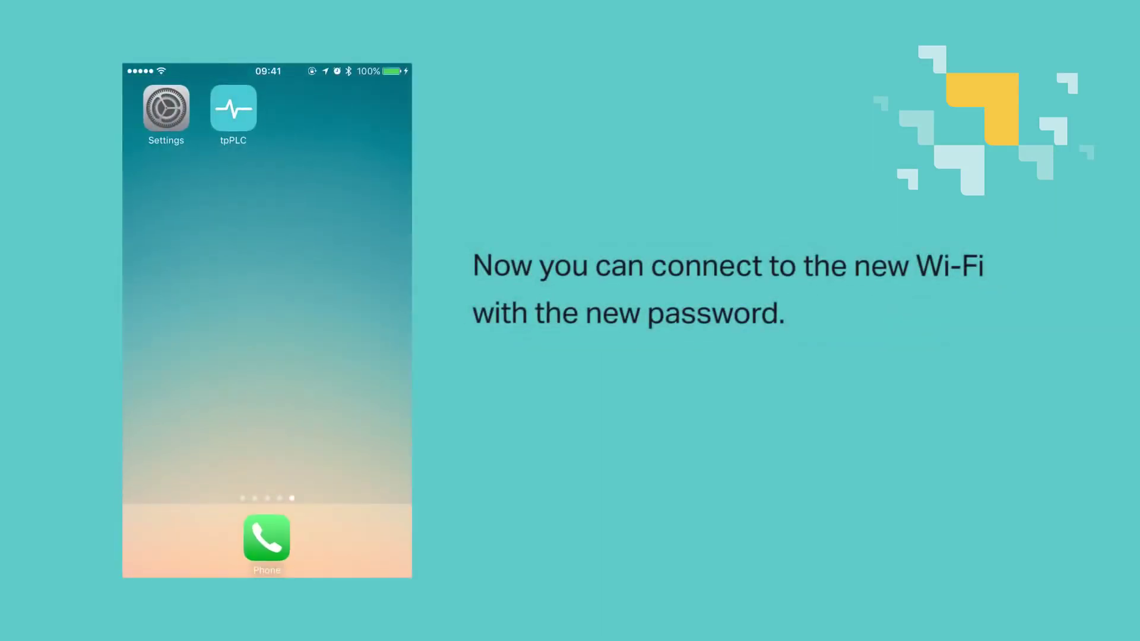
Step: From iOS Settings' Wi-Fi list, join 1-extender-2.4g by entering its new numeric password
click(166, 108)
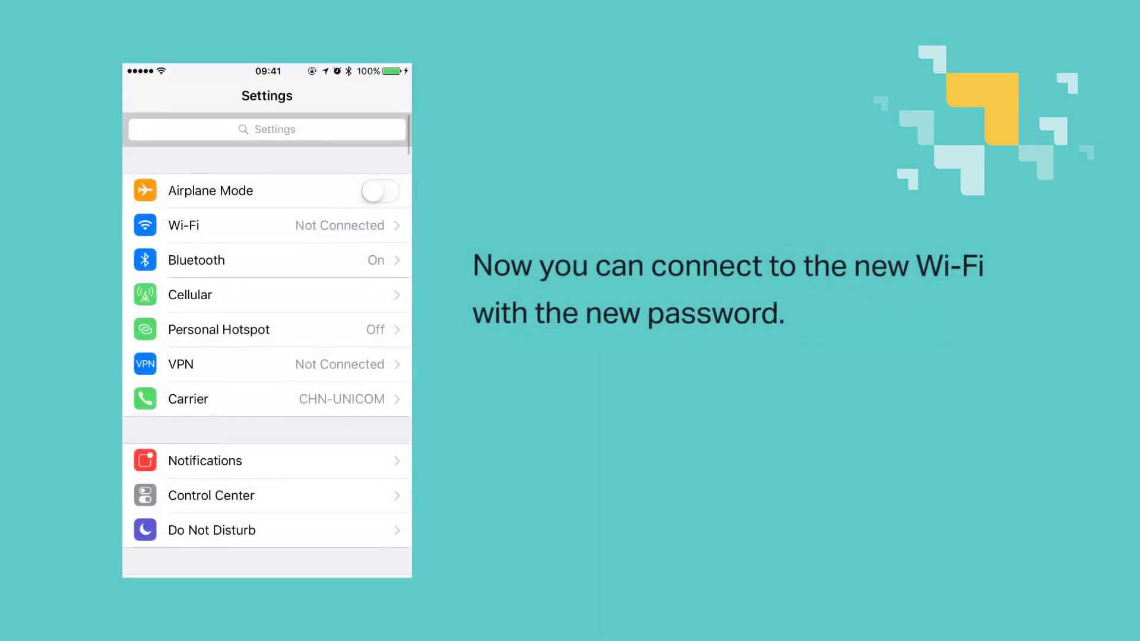
click(178, 226)
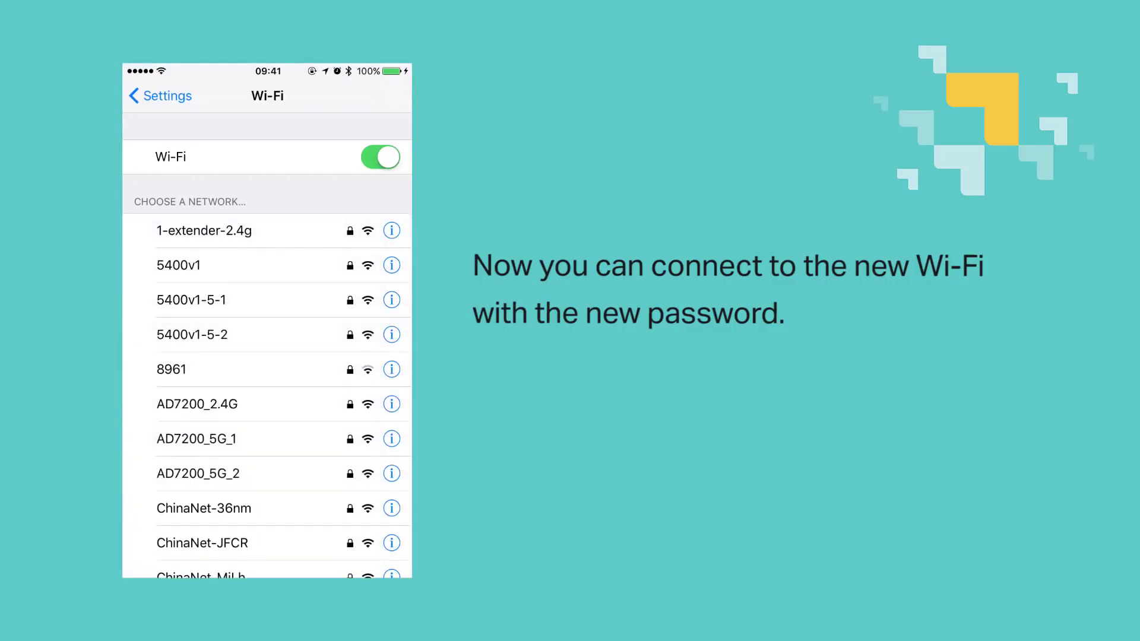
click(205, 230)
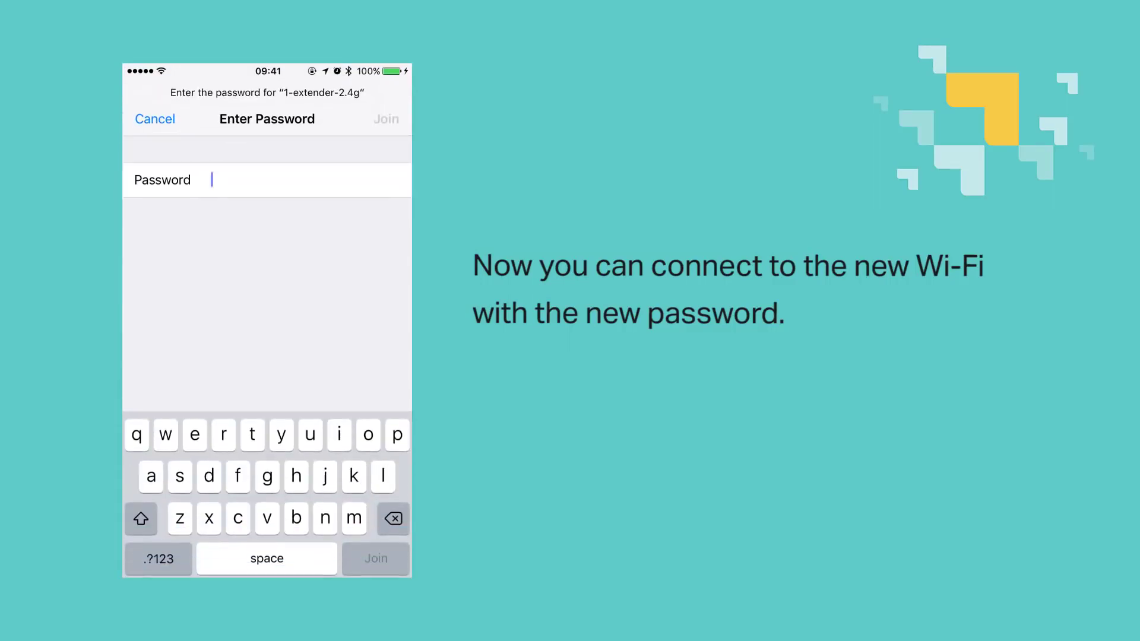
click(158, 558)
text(12345678)
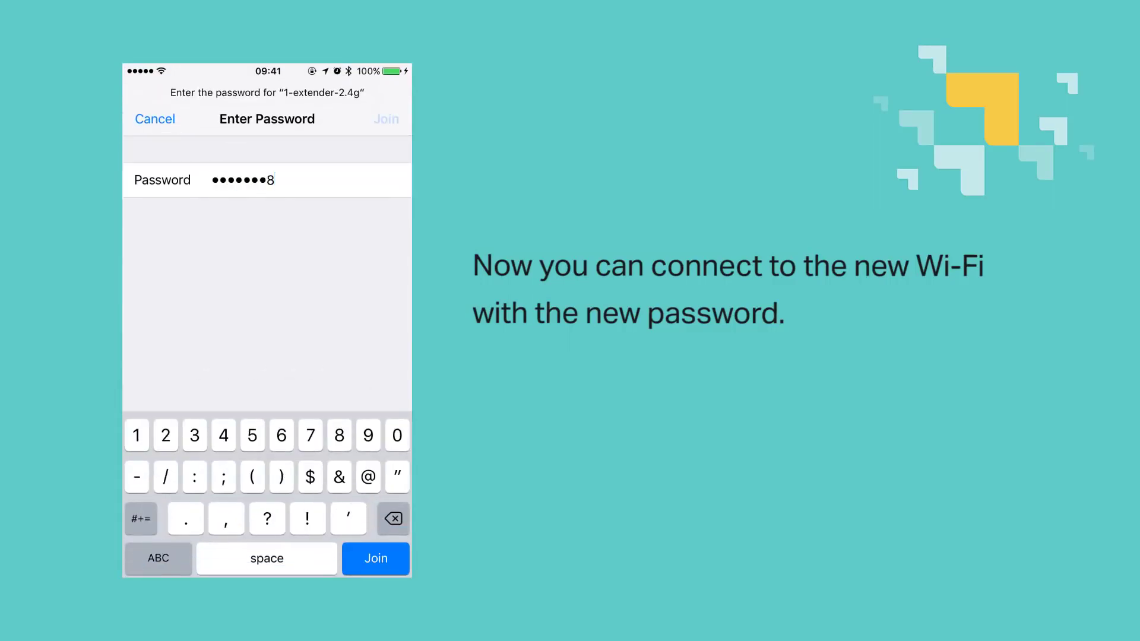
key(Return)
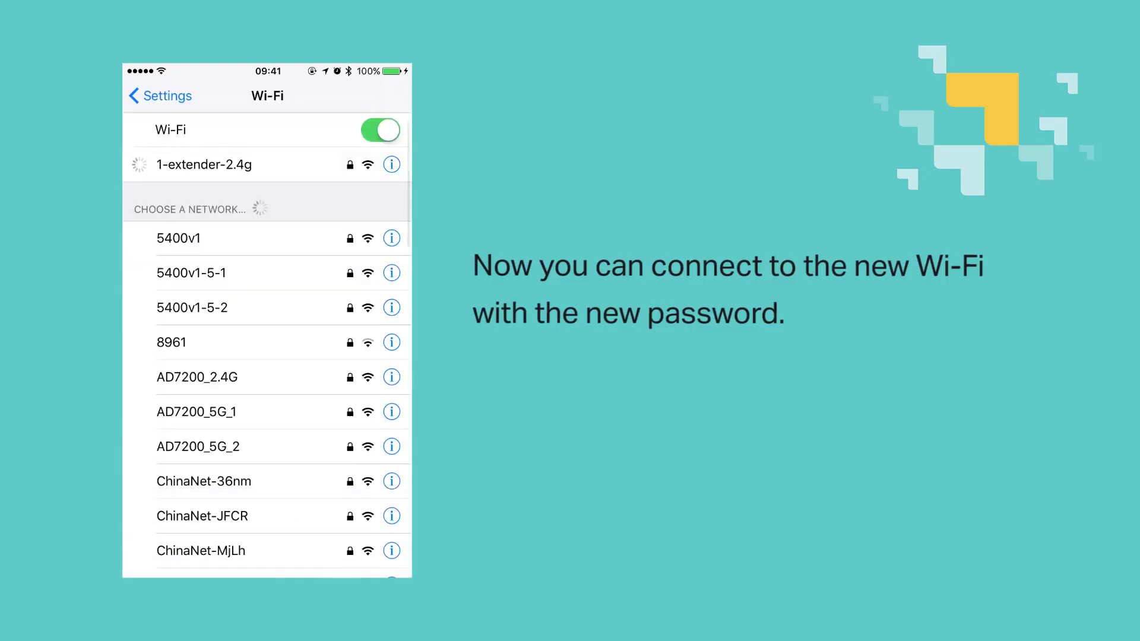